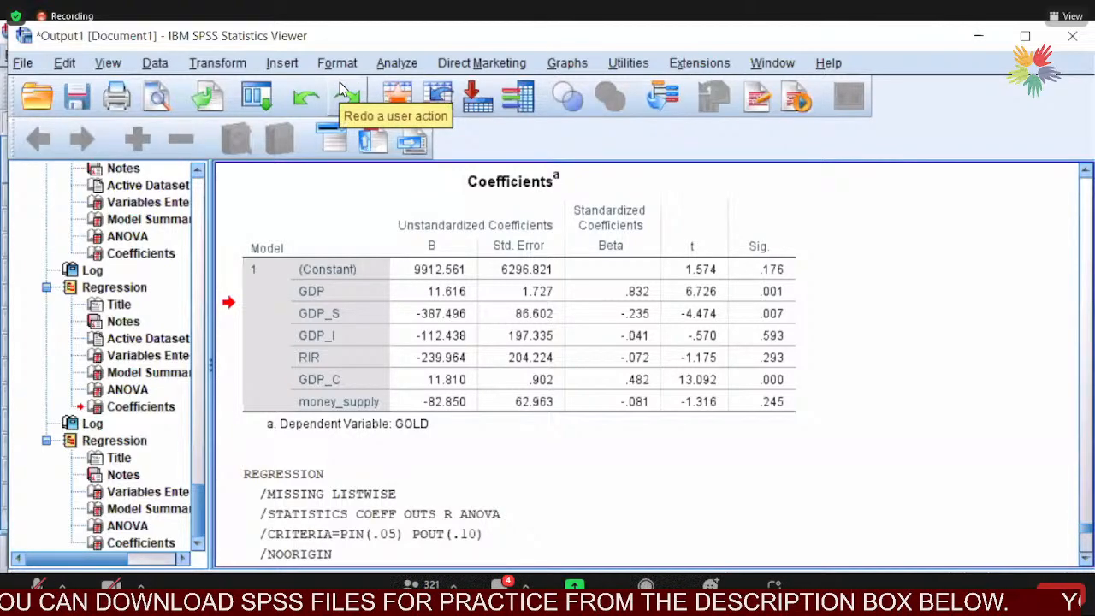
Step: Run a linear regression of GOLD on GDP, GDP_S and GDP_C using the Forward method
click(387, 67)
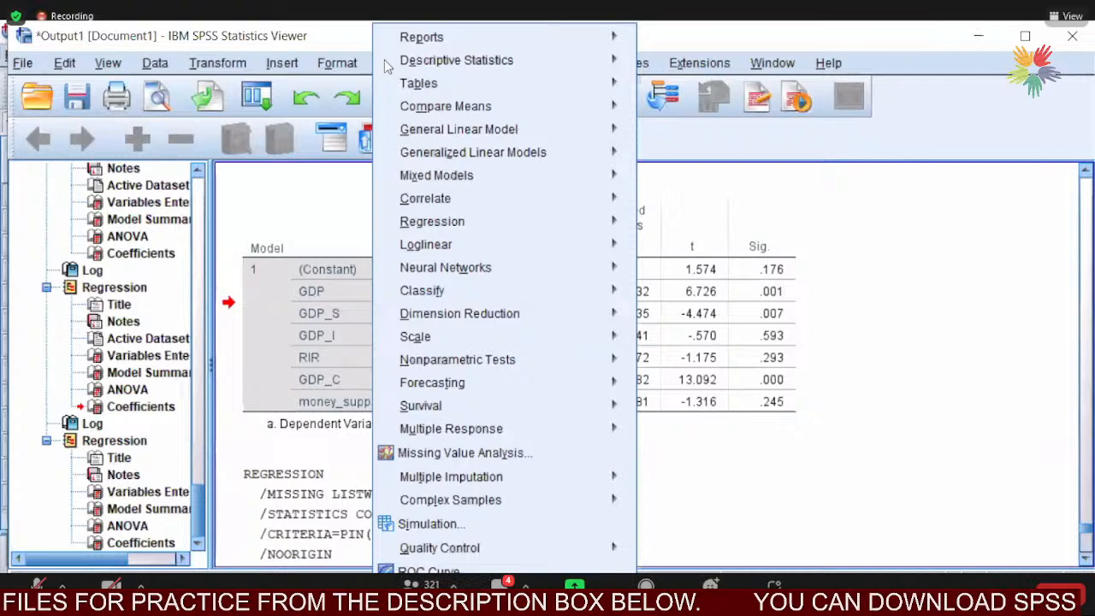
mouse_move(419, 224)
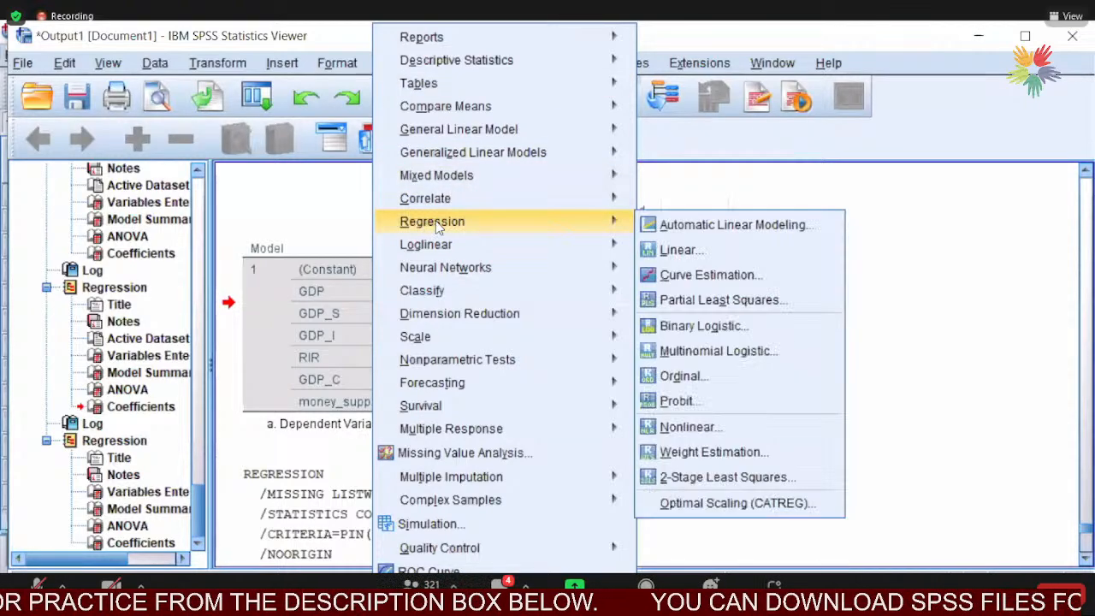
mouse_move(563, 234)
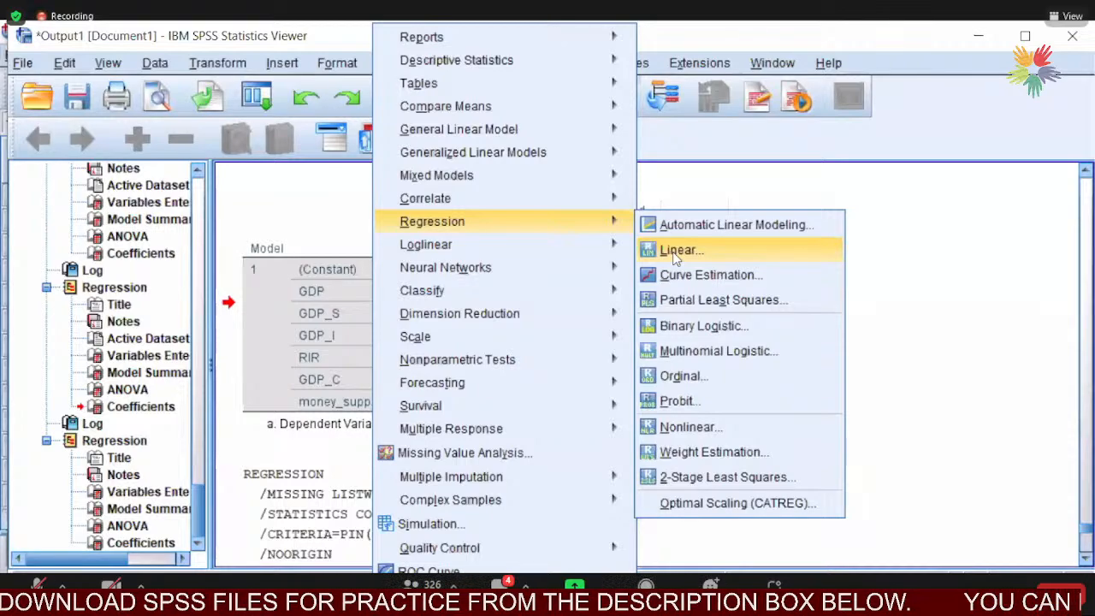
click(675, 257)
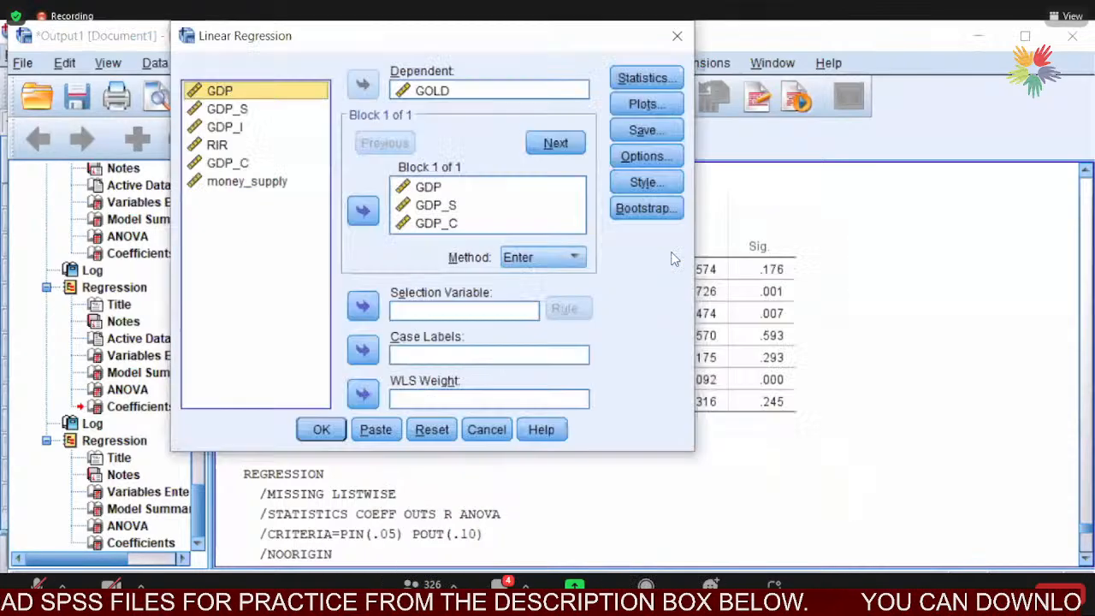
click(574, 258)
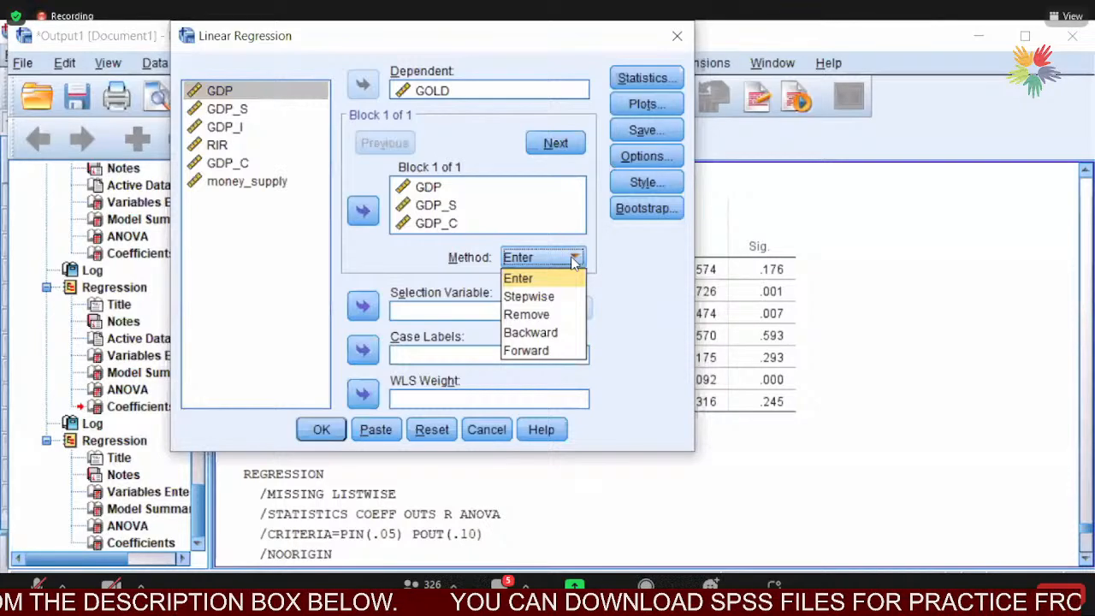
click(536, 352)
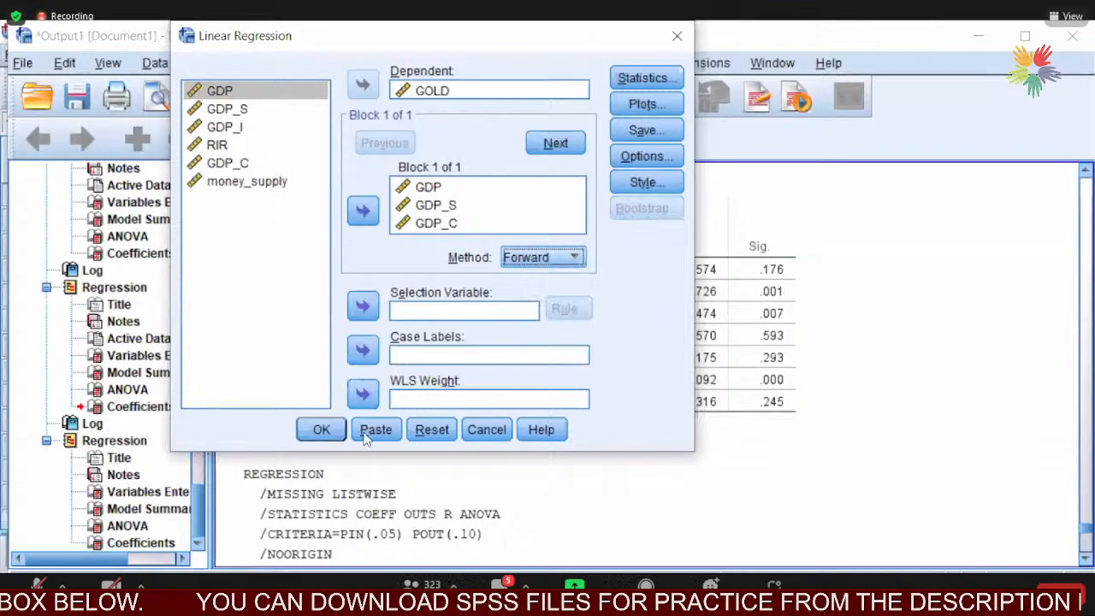
click(323, 432)
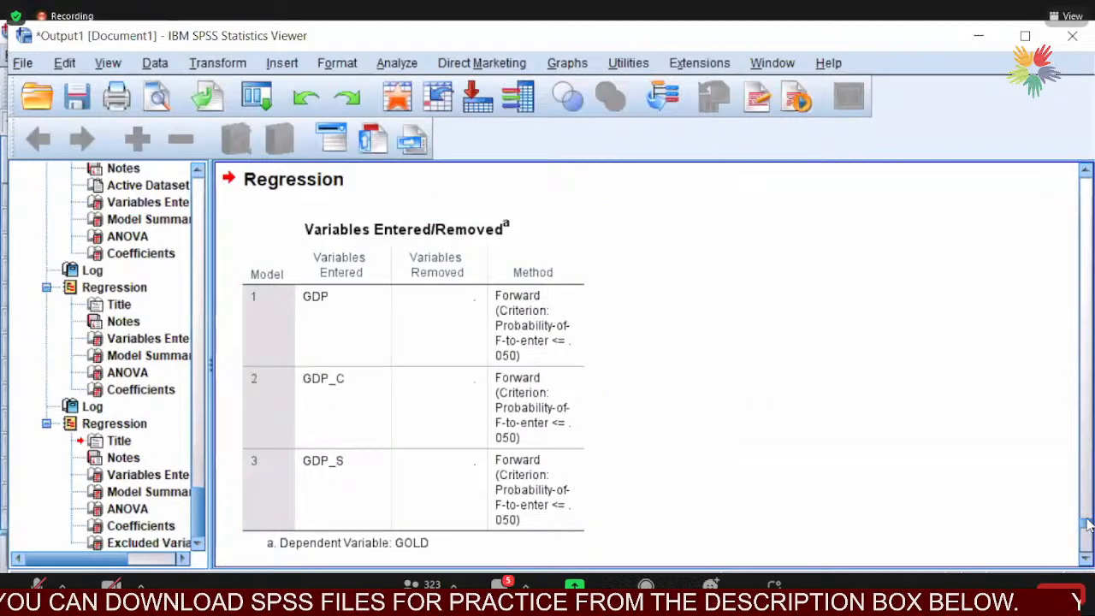
Step: Examine the forward regression's coefficients, model summary and ANOVA tables, comparing the coefficients with the earlier six-predictor model
drag(1087, 524, 1094, 548)
click(390, 339)
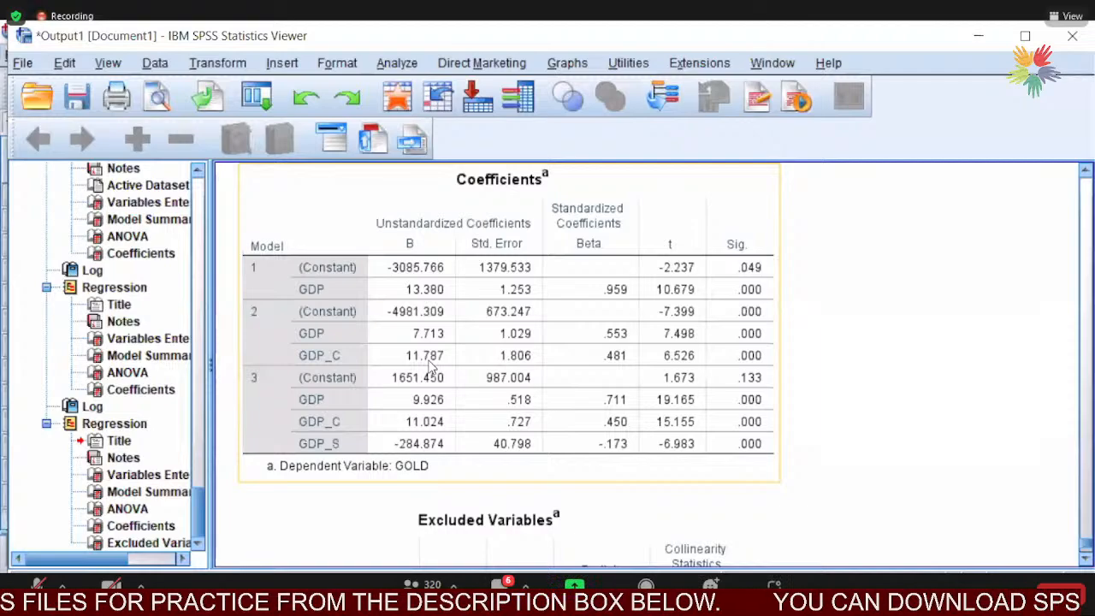
click(914, 464)
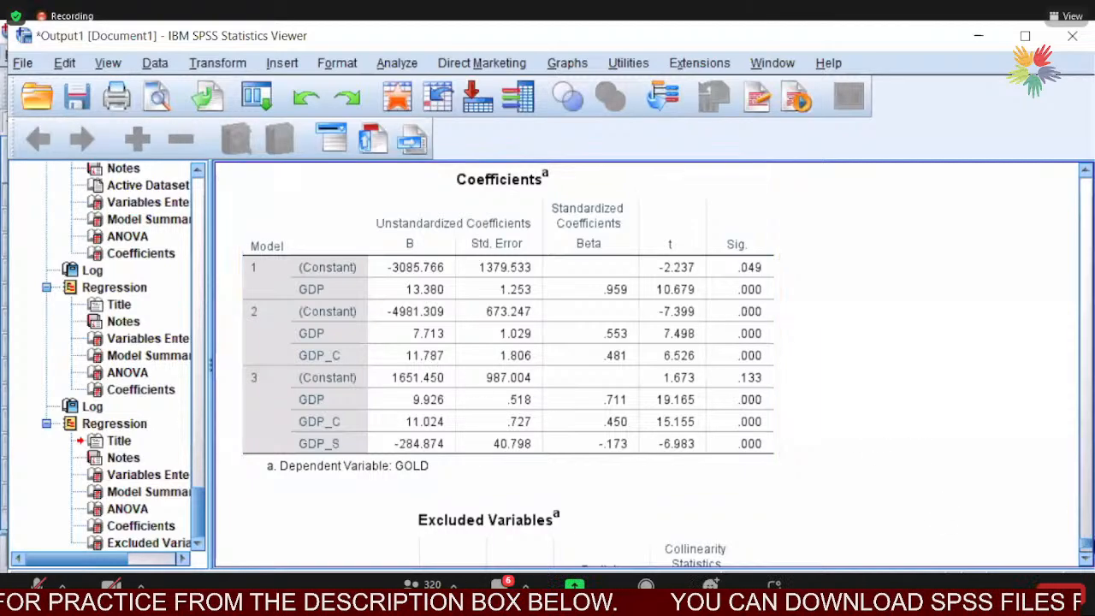
drag(1087, 548, 1089, 500)
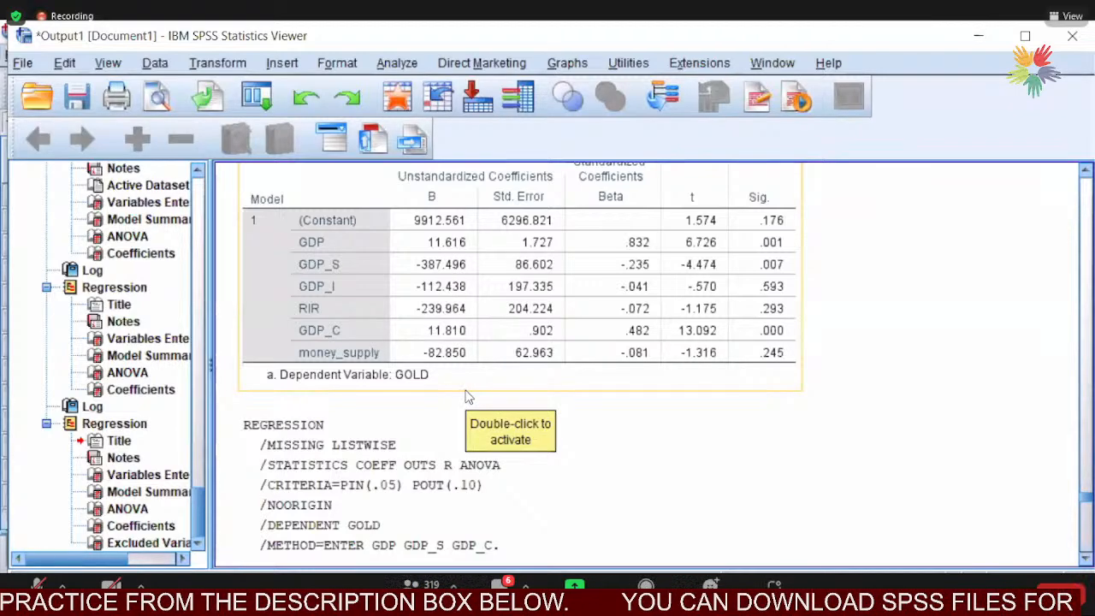
click(584, 440)
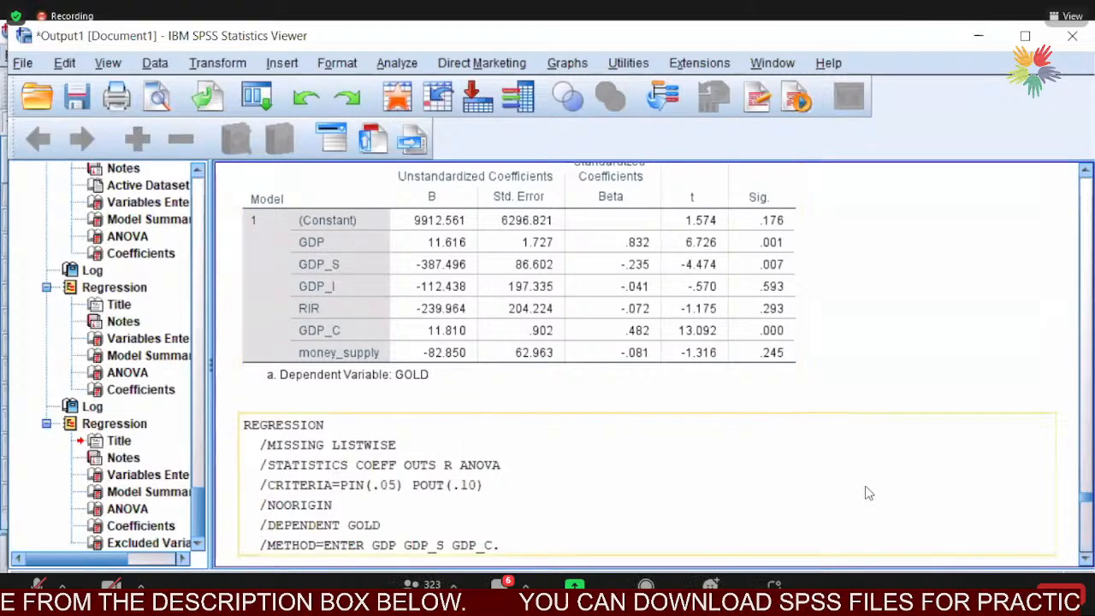
drag(1087, 500, 1083, 514)
scroll(1083, 515, down, 15)
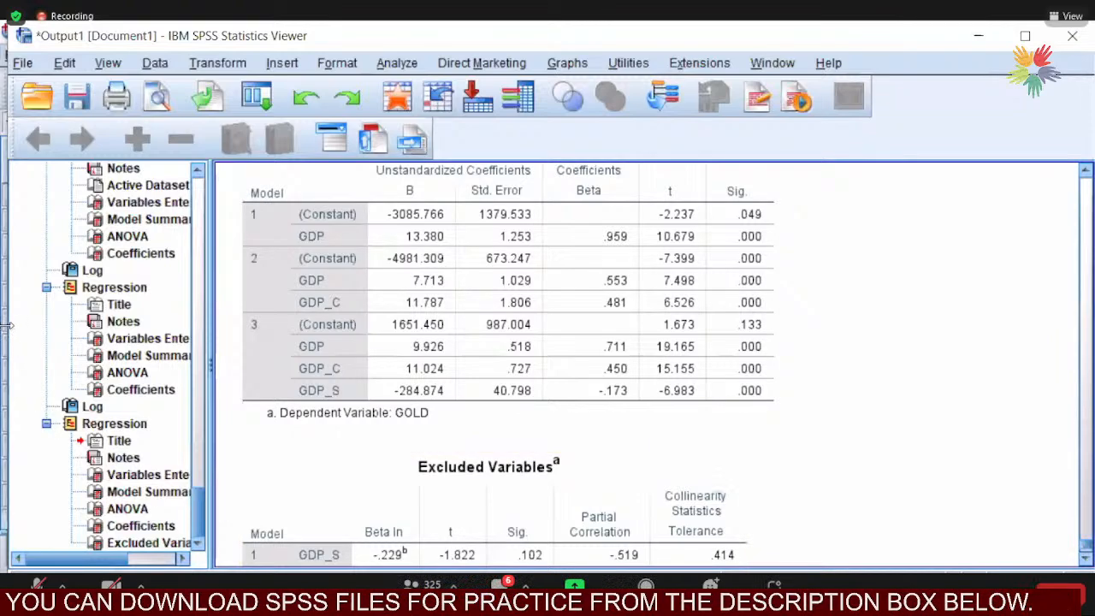
click(418, 279)
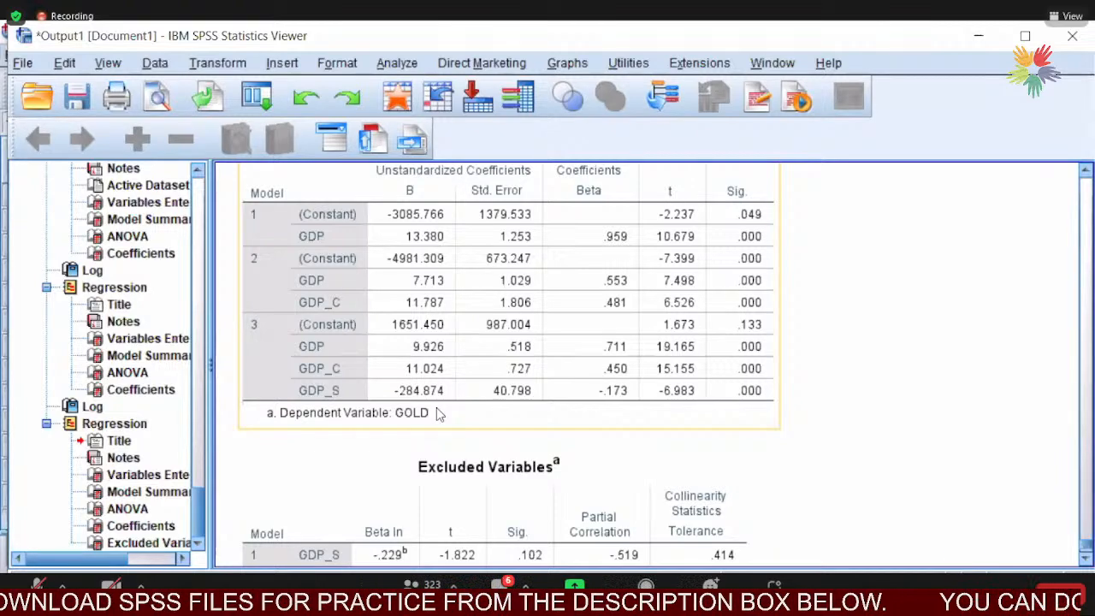
click(957, 490)
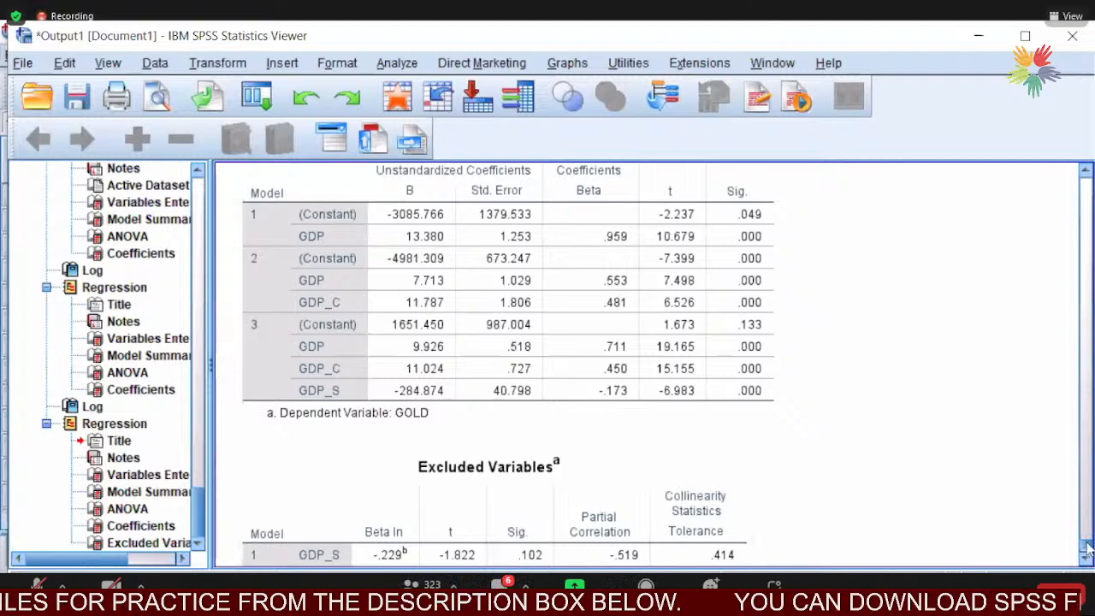
drag(1090, 544, 1088, 533)
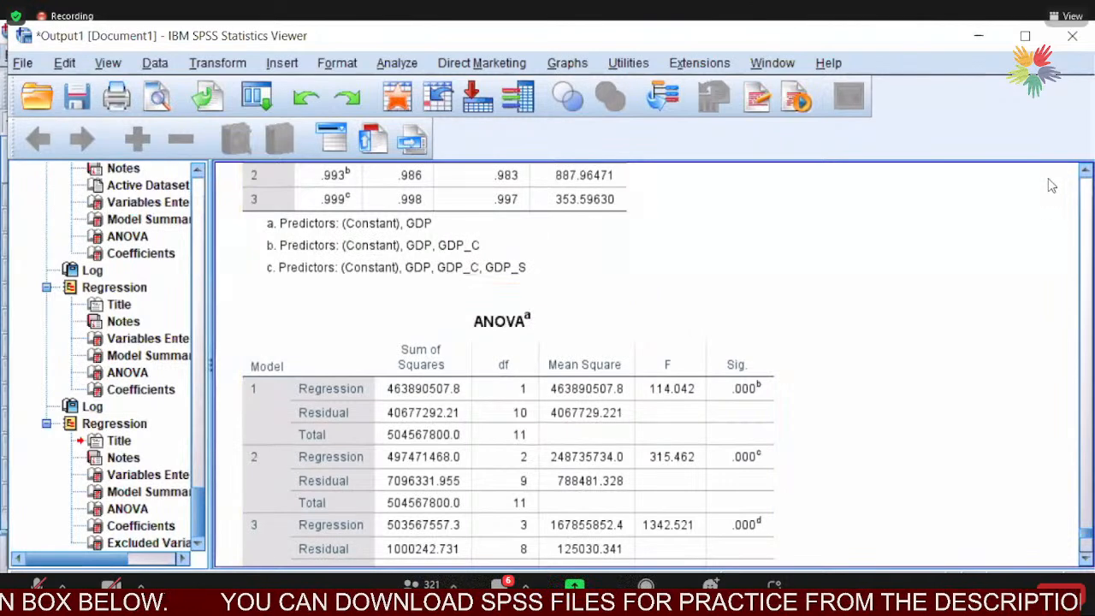
scroll(1082, 282, up, 2)
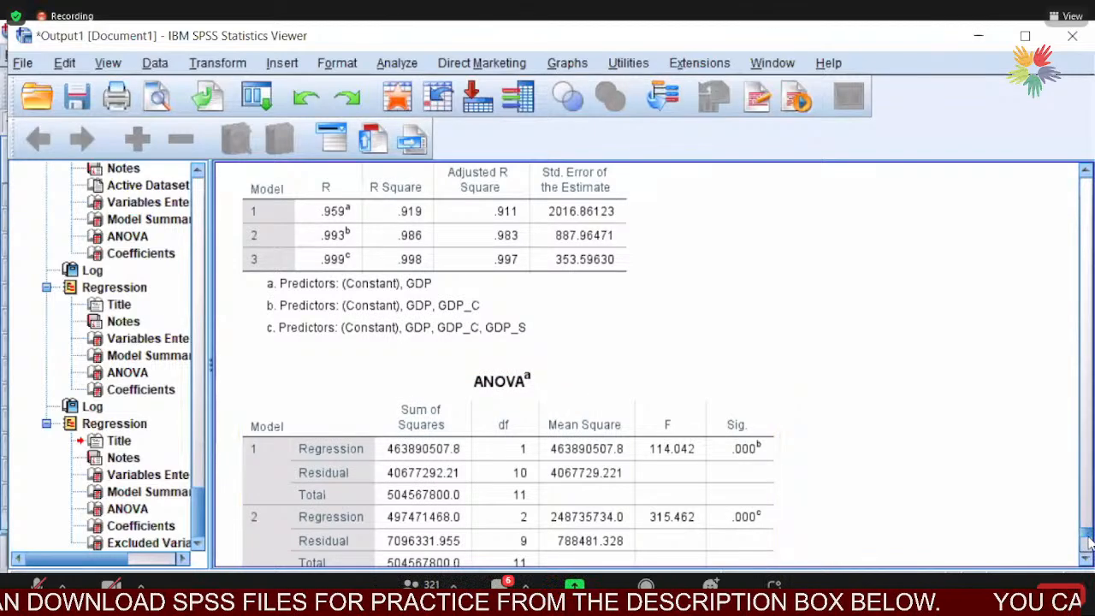
scroll(1089, 543, down, 10)
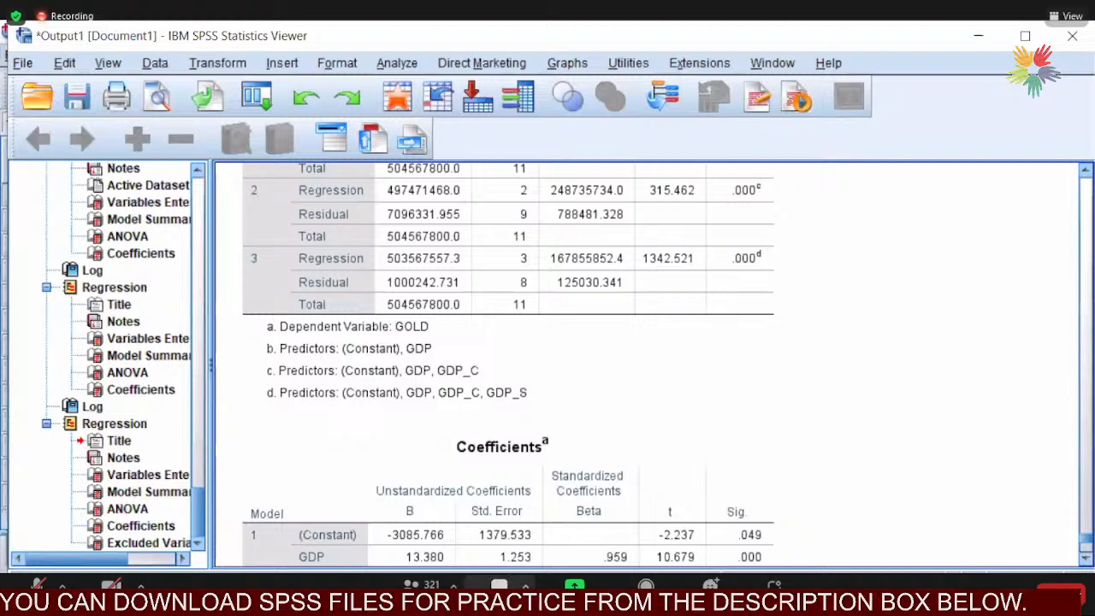
Step: Switch to the 1.a. Regression presentation in PowerPoint and go through its slides from Data set on slide 10 to slide 44
click(290, 501)
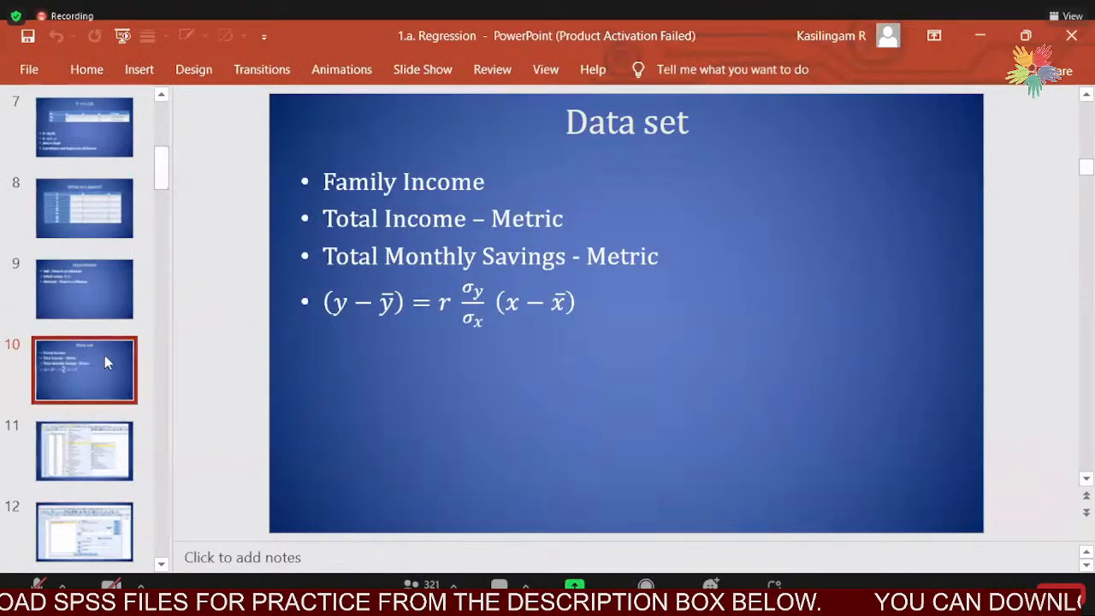
key(Down)
key(Down)
key(Down)
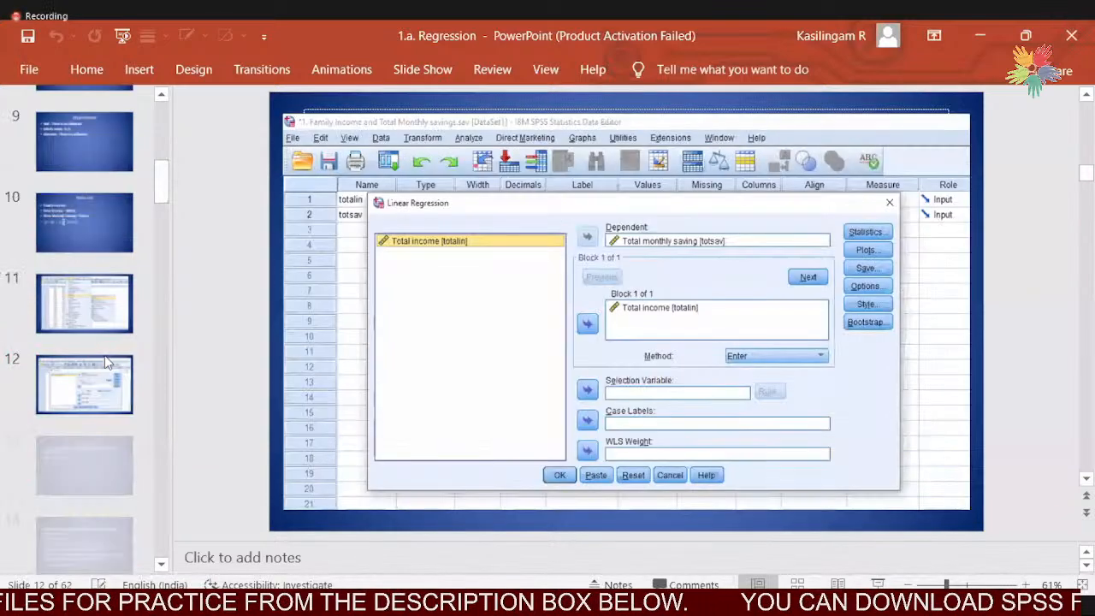
key(Down)
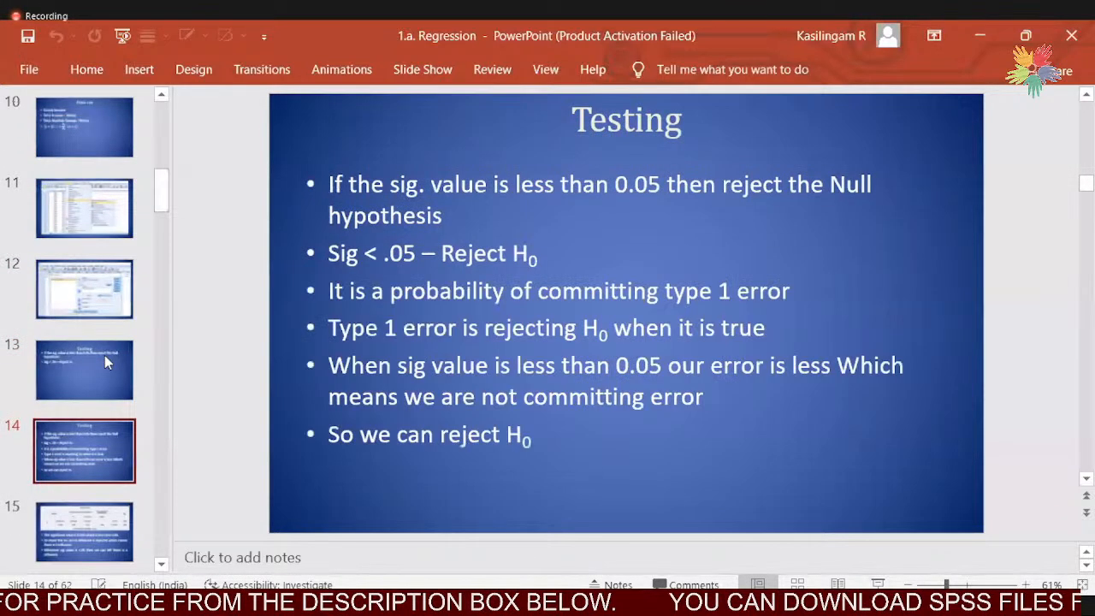
key(Down)
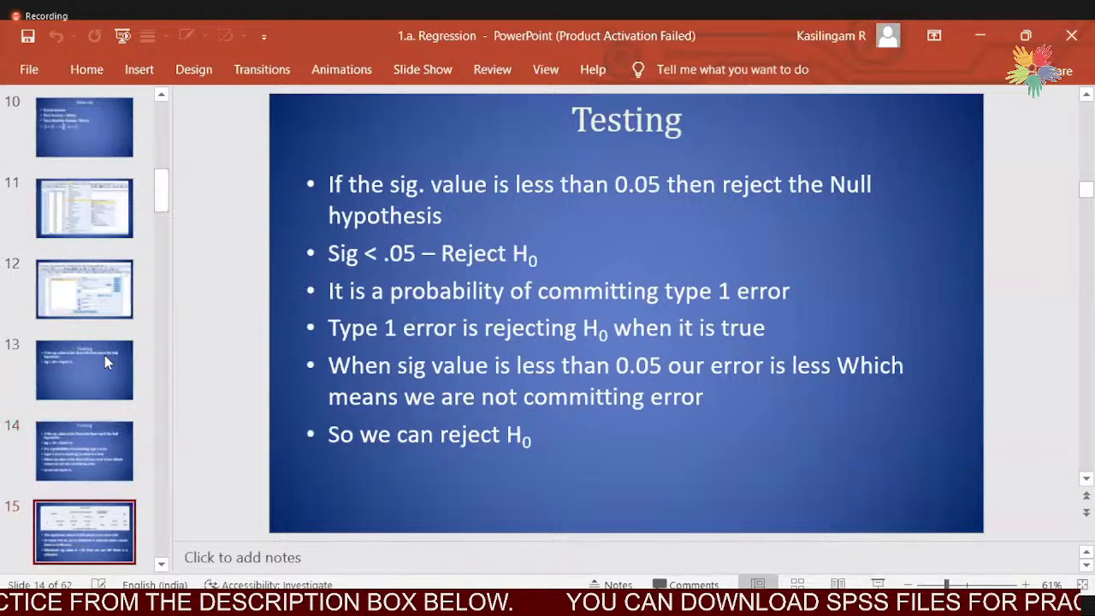
key(Down)
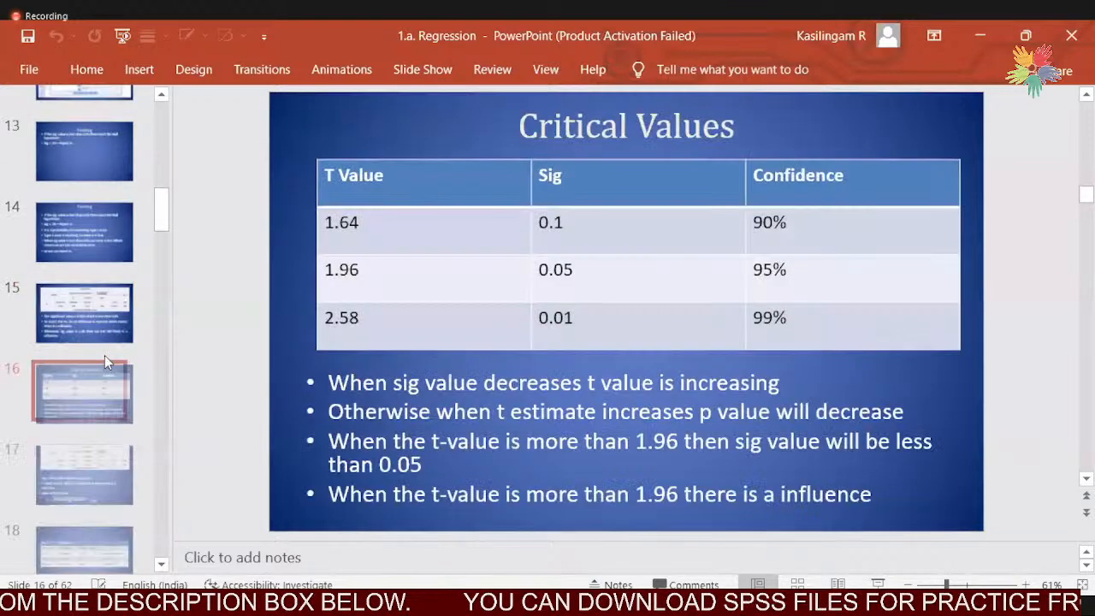
key(Down)
key(Down)
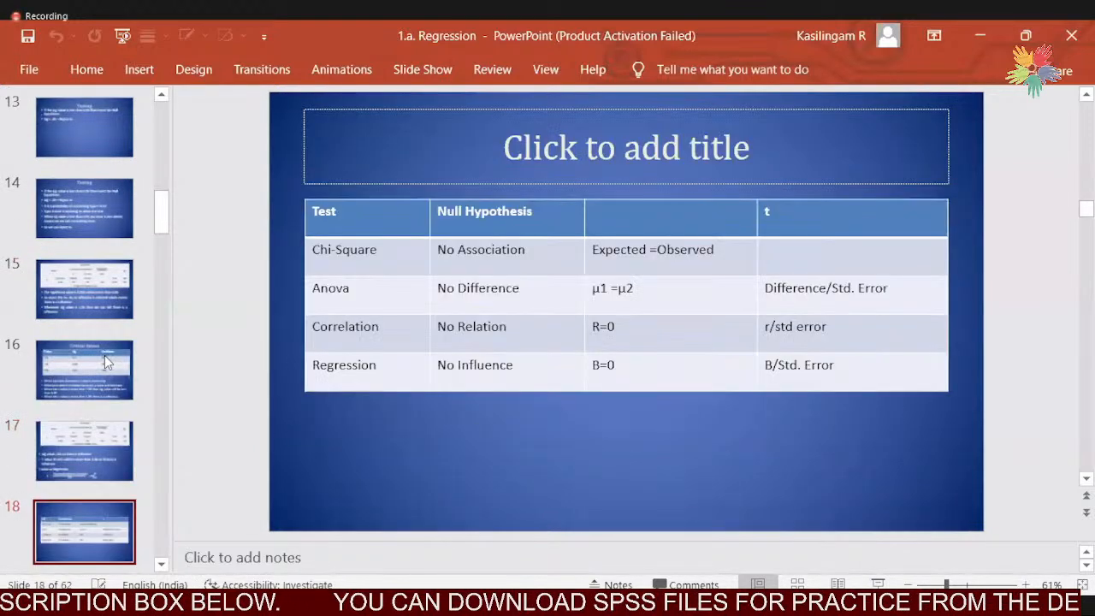
key(Down)
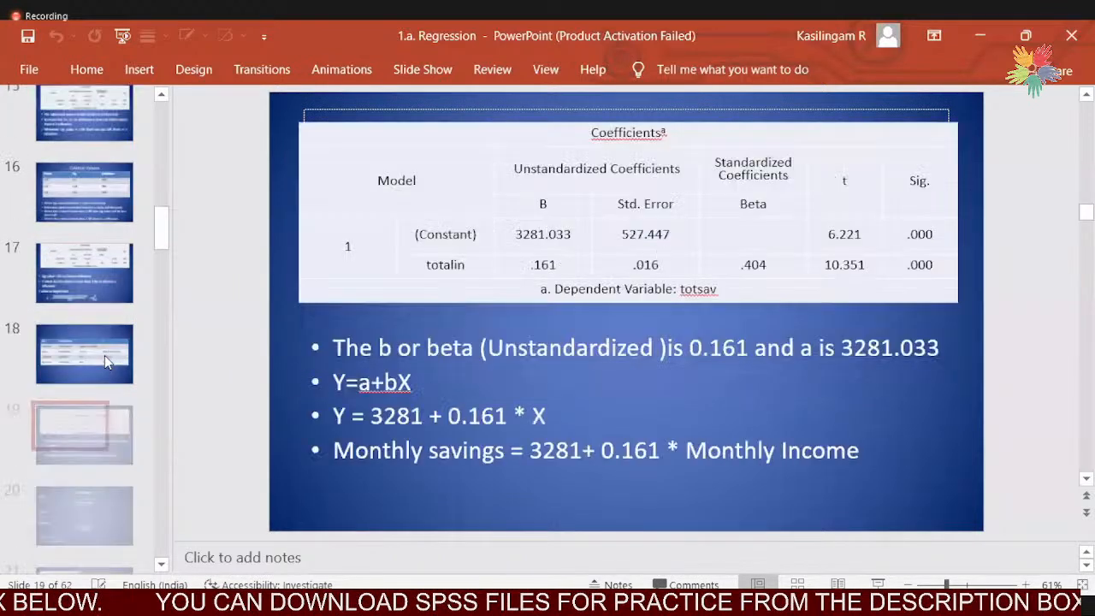
key(Down)
key(Down)
key(Down)
key(Down)
key(Down)
key(Down)
key(Down)
key(Down)
key(Down)
key(Down)
key(Down)
key(Down)
key(Down)
key(Down)
key(Down)
key(Down)
key(Down)
key(Down)
key(Down)
key(Down)
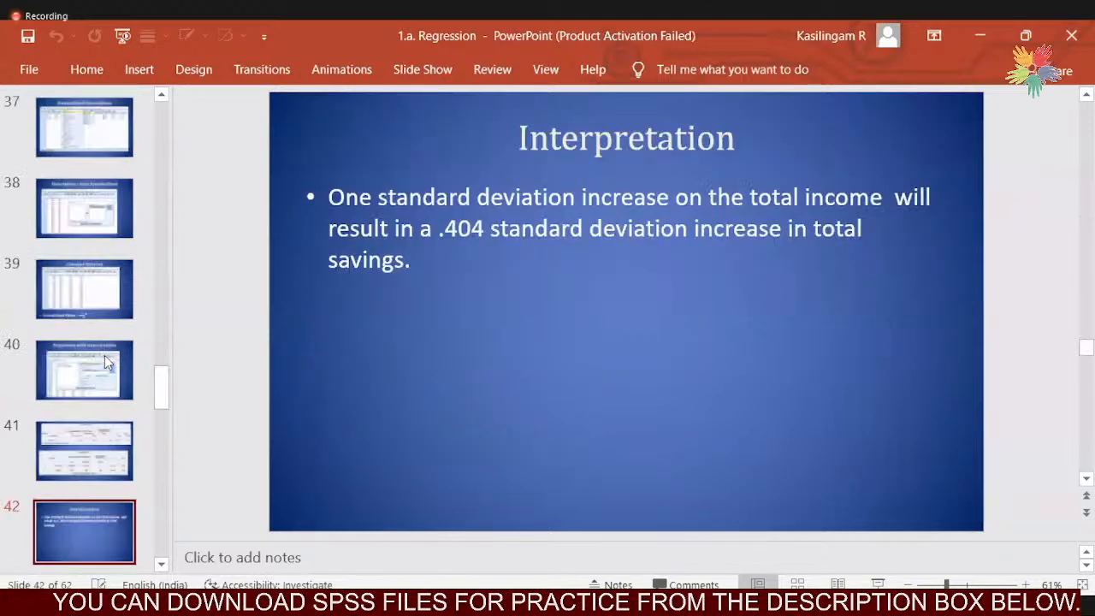
key(Down)
key(Down)
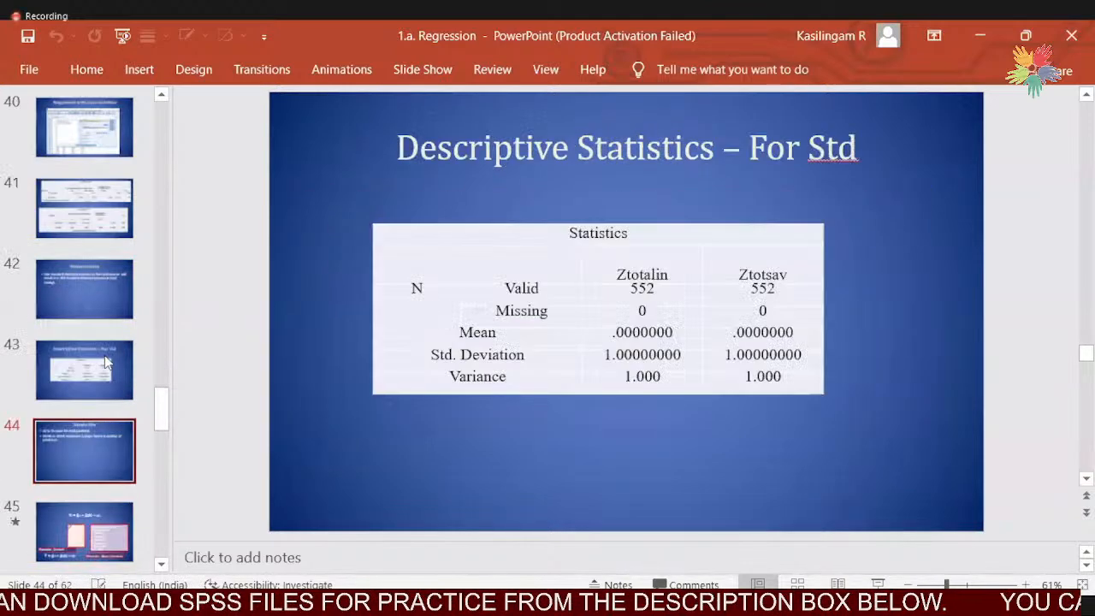
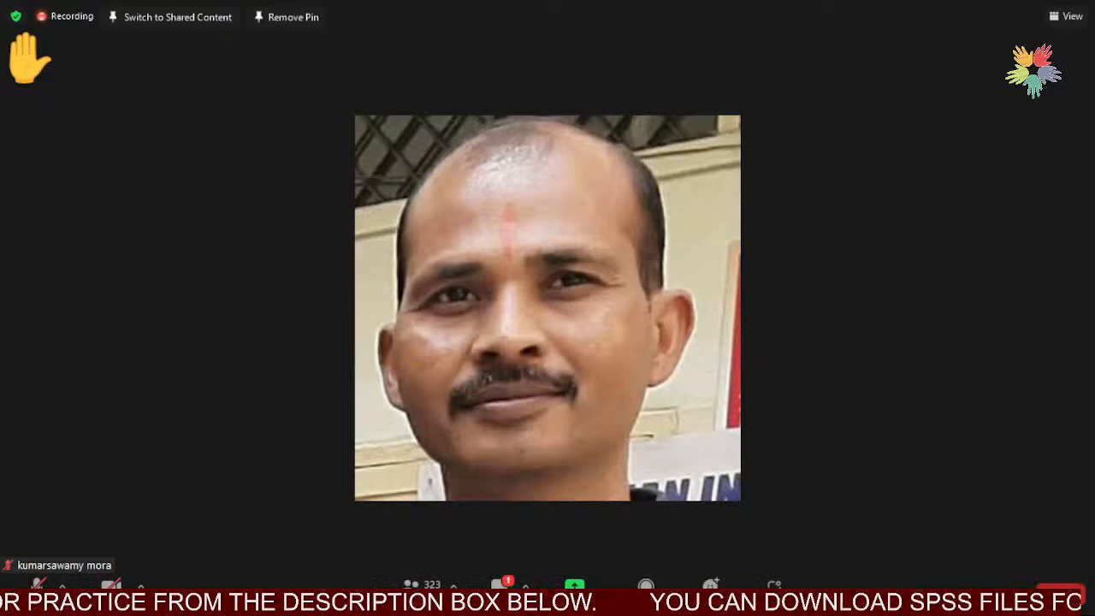
Step: Remove the participant pin in the Zoom meeting and switch to the shared content
click(286, 17)
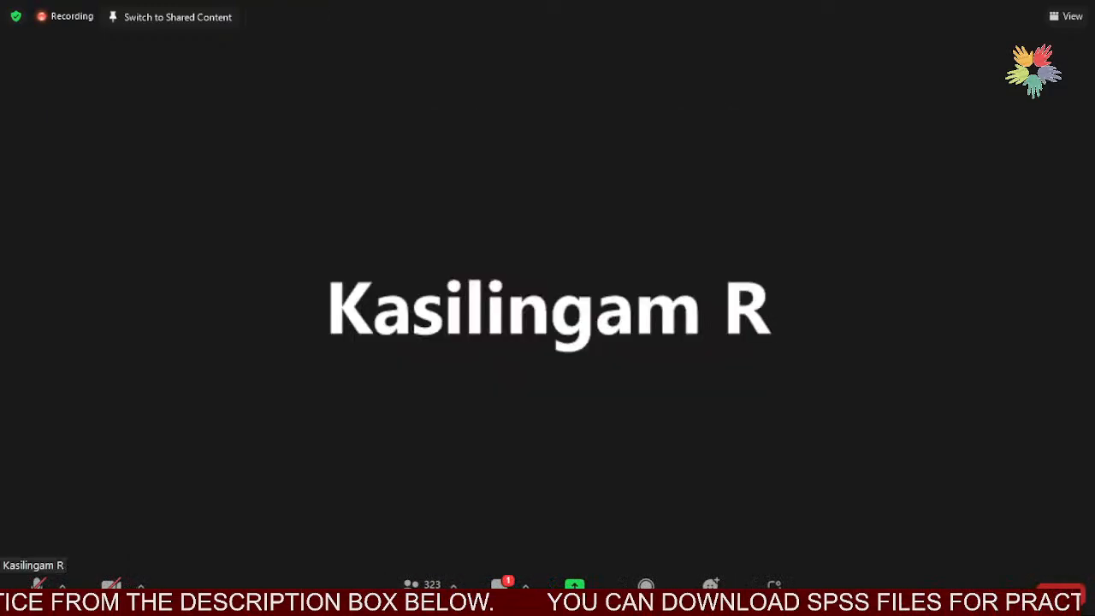
click(177, 17)
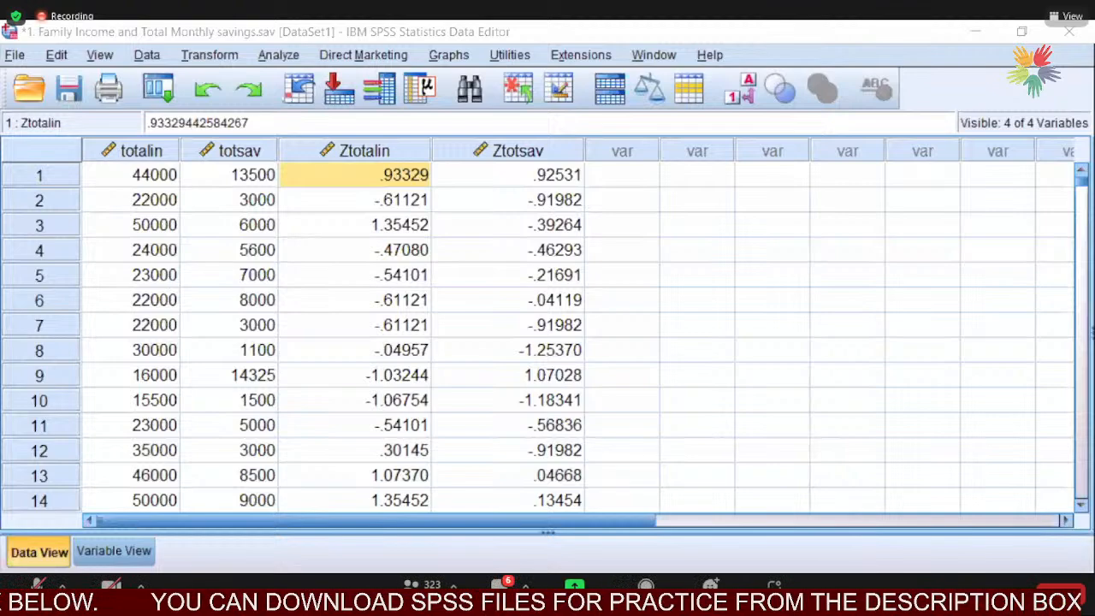
Step: Switch to the category regression workbook in Excel and review the Savings, gender and education dummy data on Sheet1
click(929, 568)
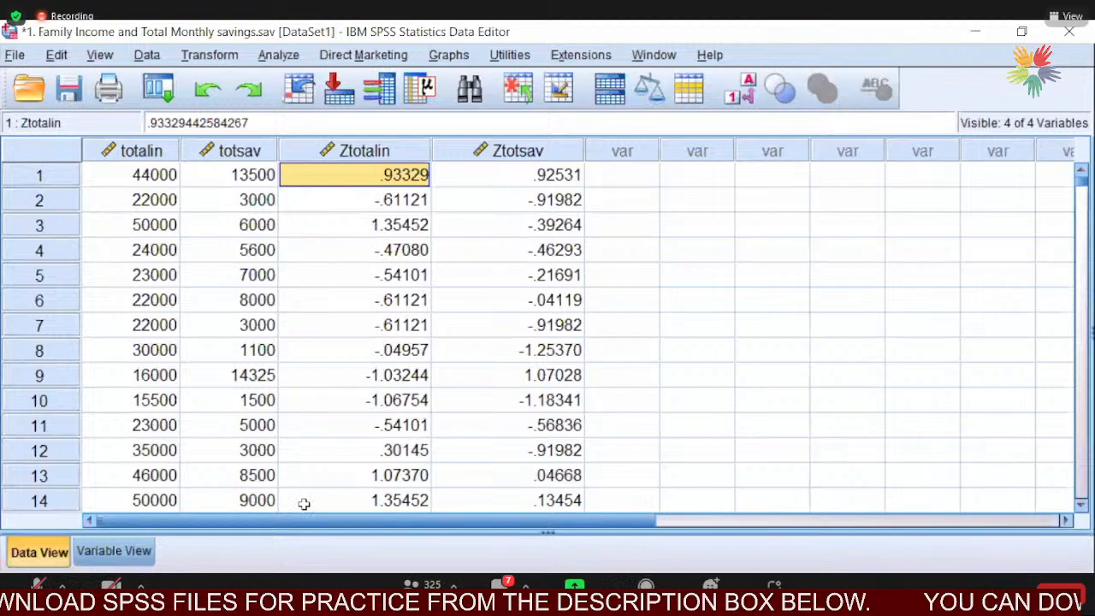
key(alt+Tab)
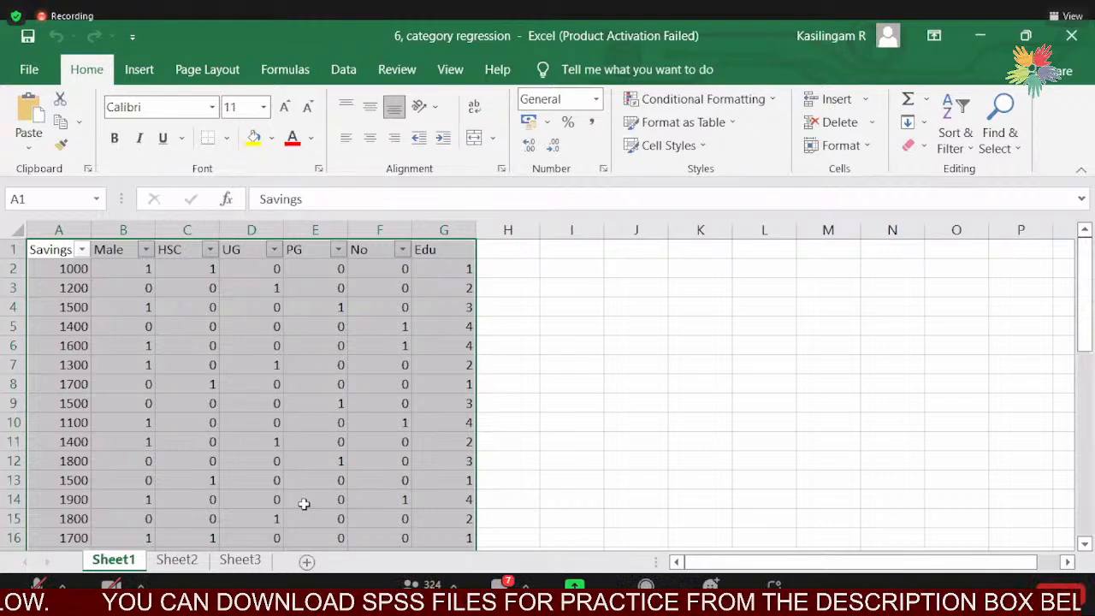
click(505, 447)
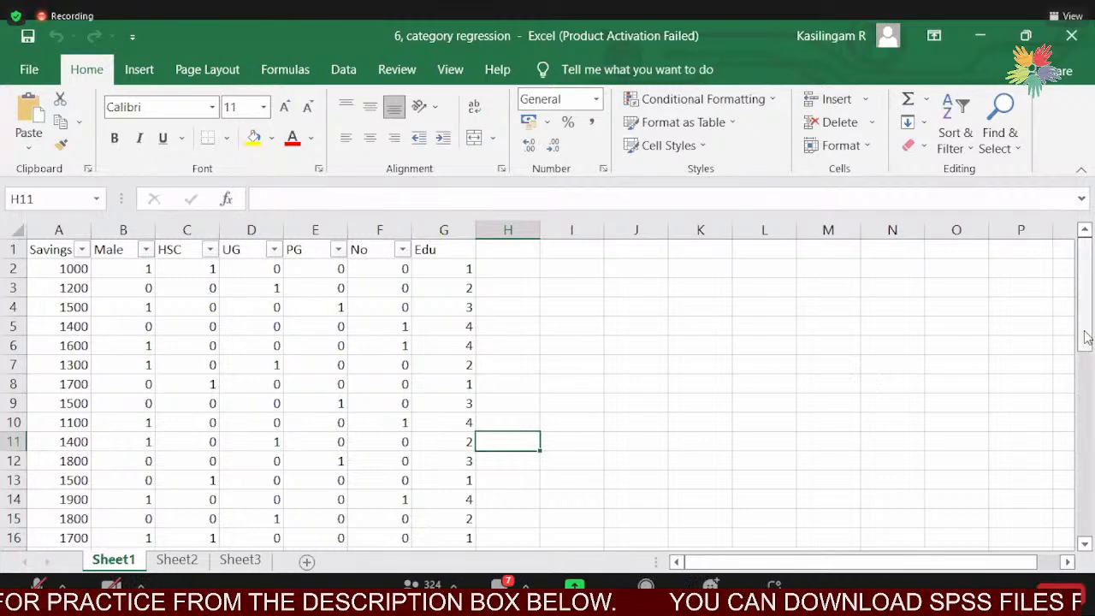
drag(1084, 337, 1092, 366)
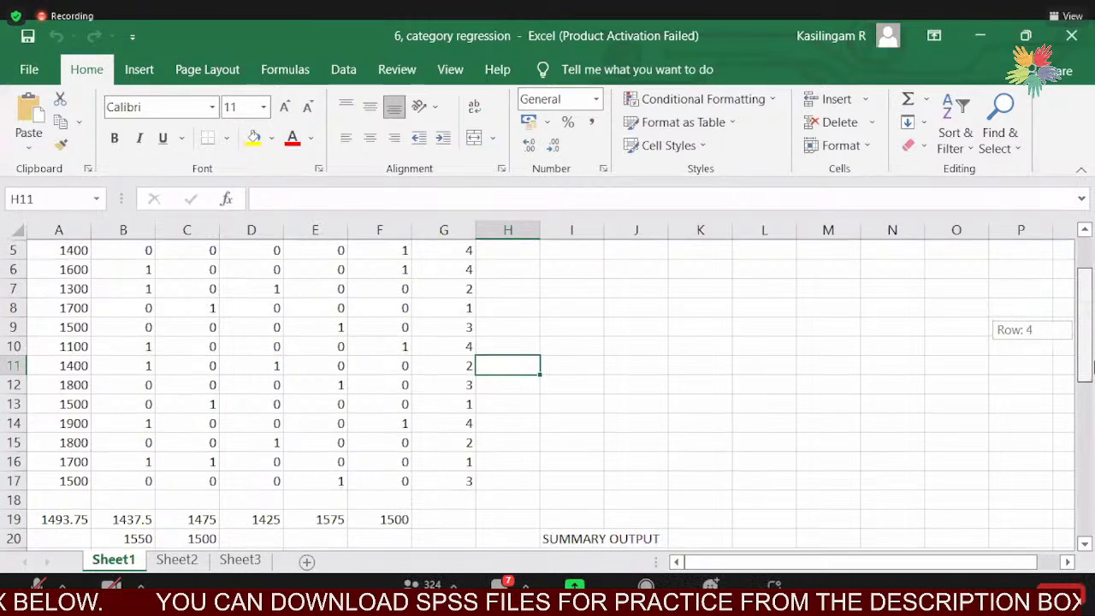
drag(1092, 319, 1093, 317)
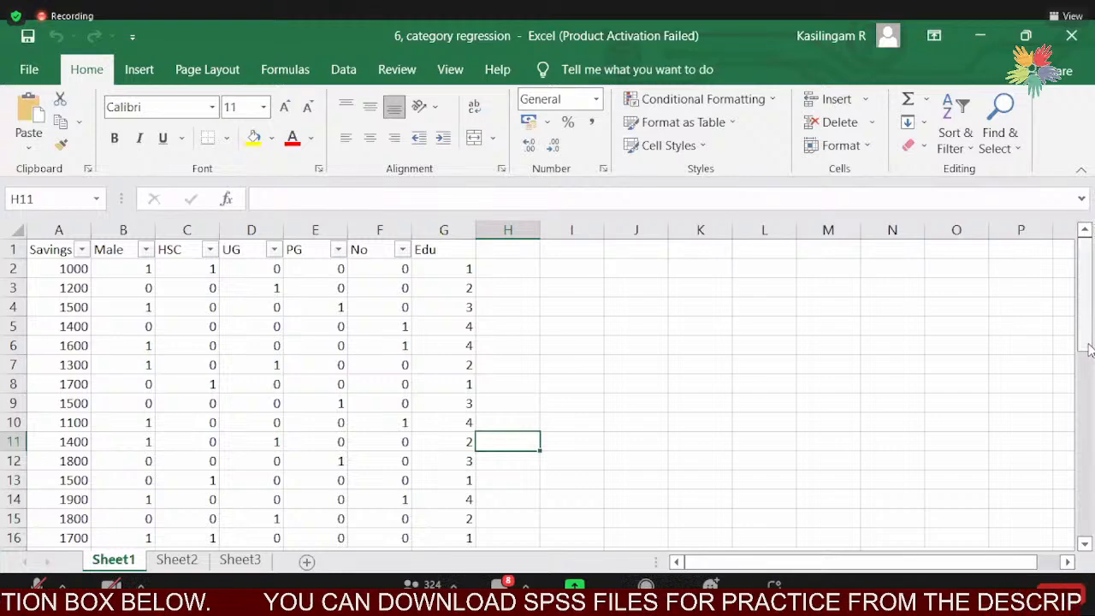
drag(1087, 346, 1091, 320)
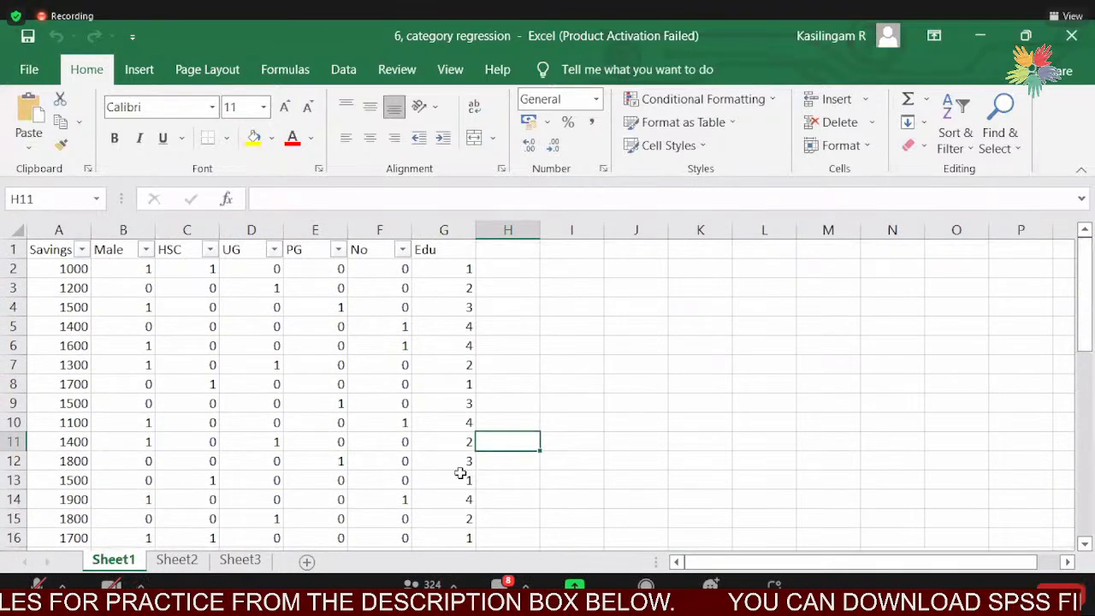
Step: Review the Male dummy coding on Sheet1 and the savings averages below the data
click(147, 271)
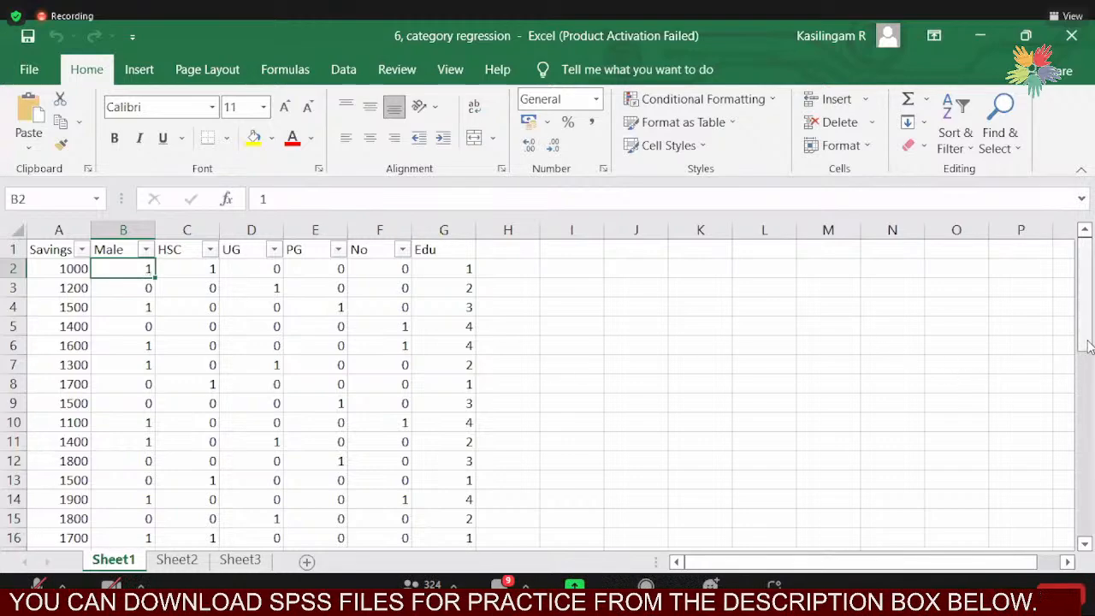
drag(1089, 345, 1070, 380)
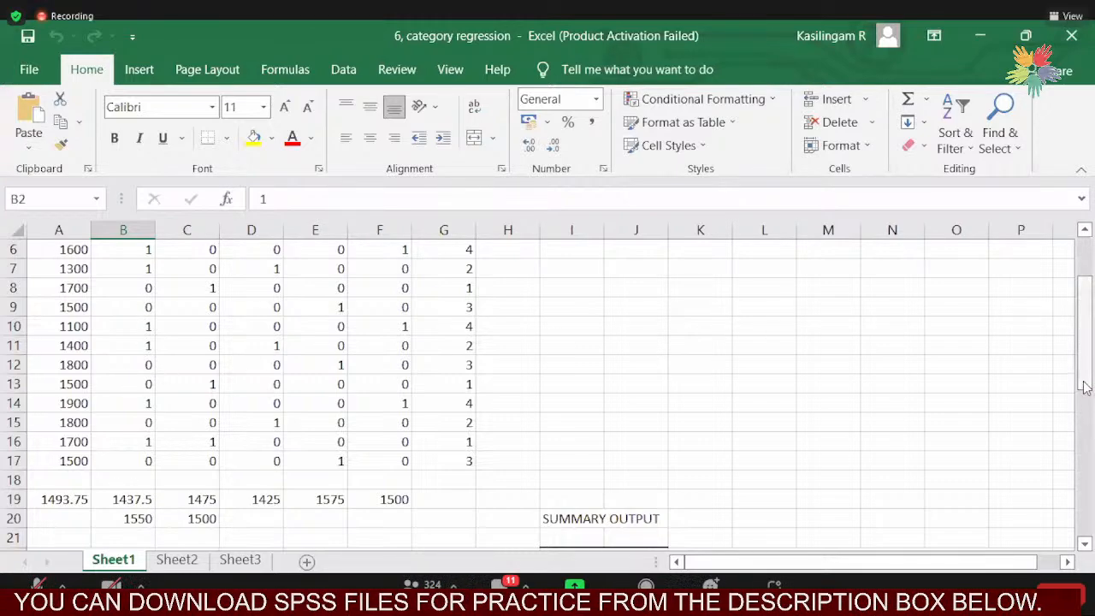
mouse_move(1085, 392)
mouse_down()
mouse_move(1075, 333)
mouse_move(1083, 389)
mouse_up()
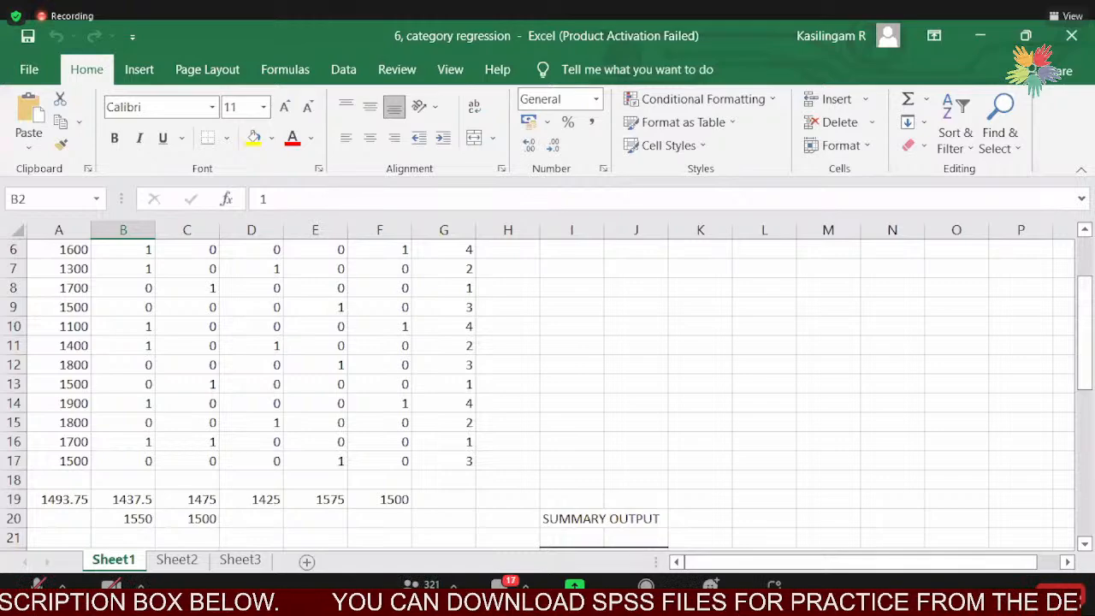
Step: Switch to the Family Income and Total Monthly savings data in SPSS and locate the Create Dummy Variables command
key(alt+Tab)
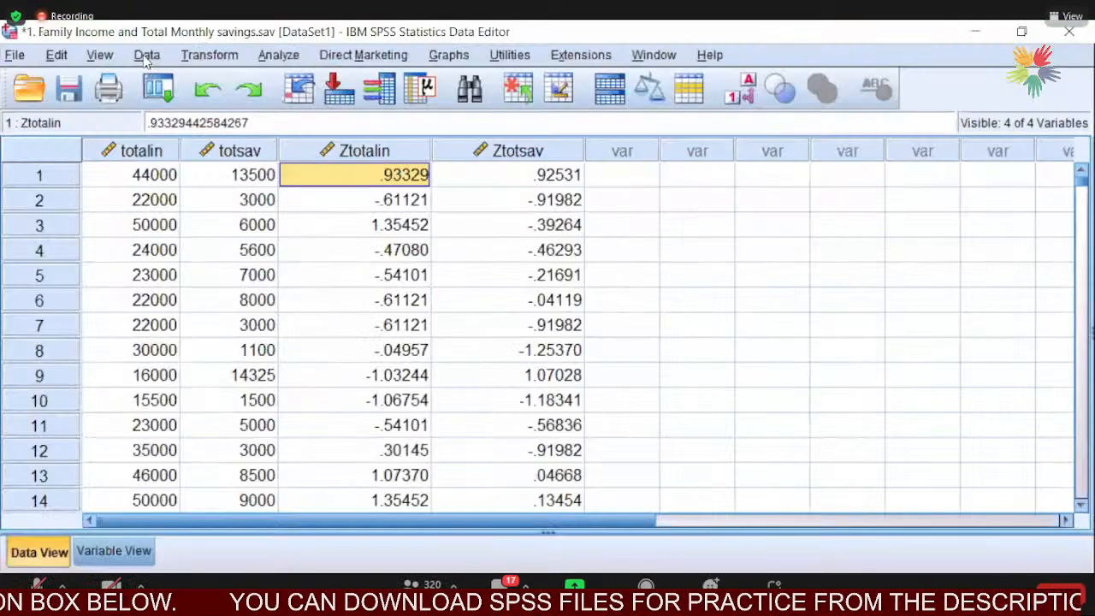
click(143, 54)
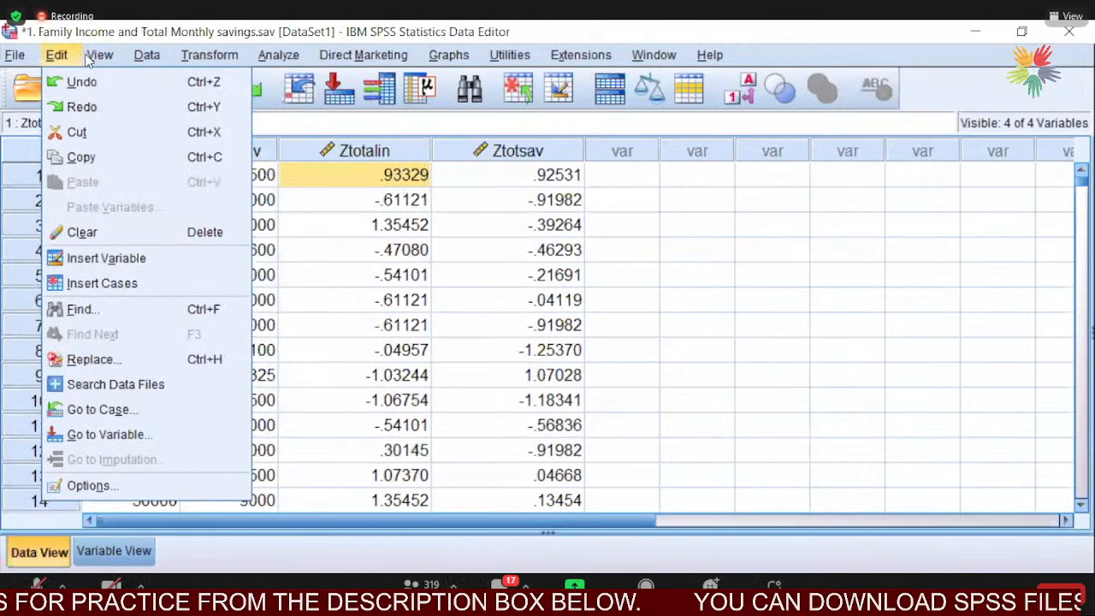
mouse_move(105, 61)
mouse_move(195, 62)
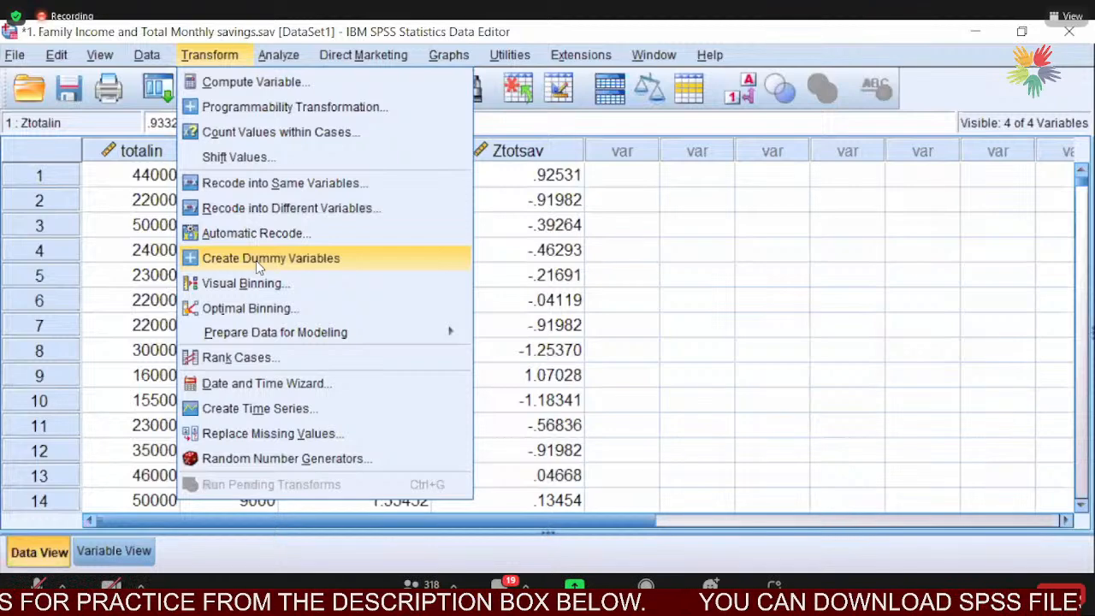
click(696, 450)
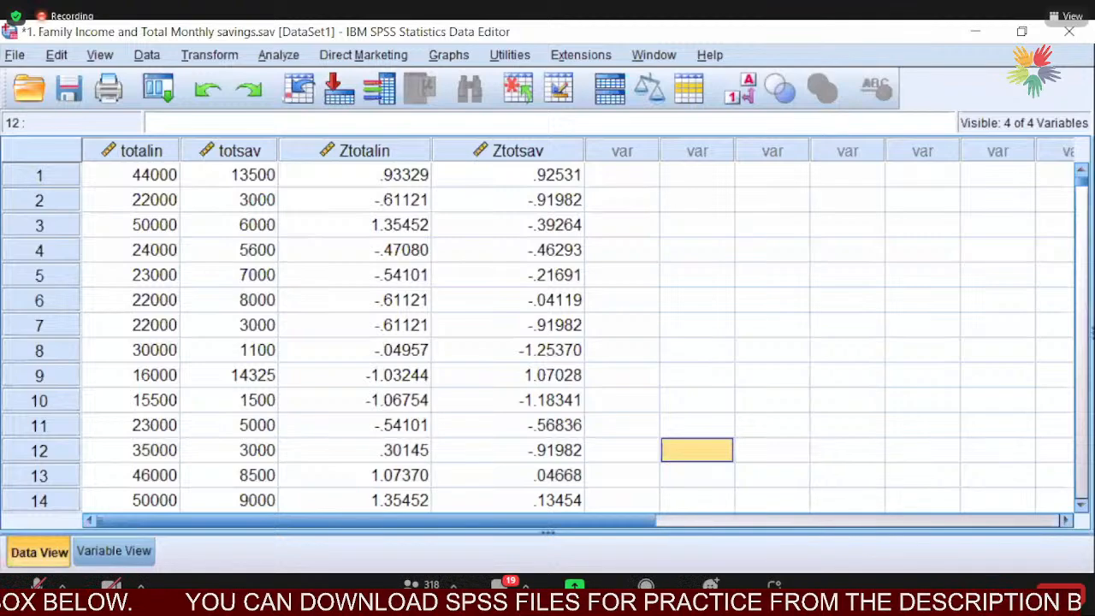
Step: Return to the category regression workbook in Excel and review the group savings averages and the dummy-coded columns
key(alt+Tab)
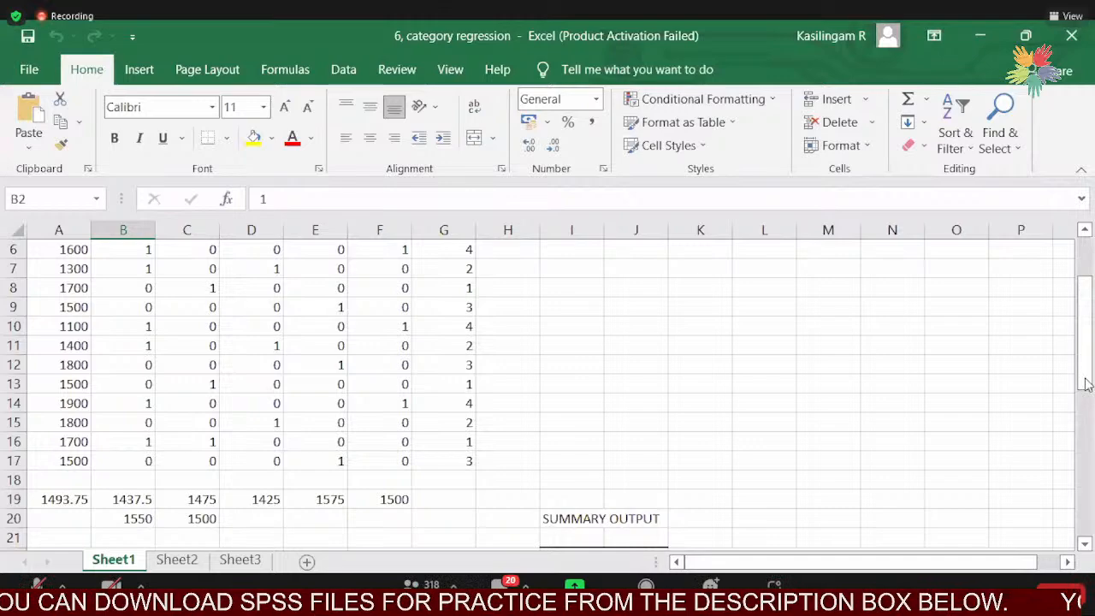
click(1090, 252)
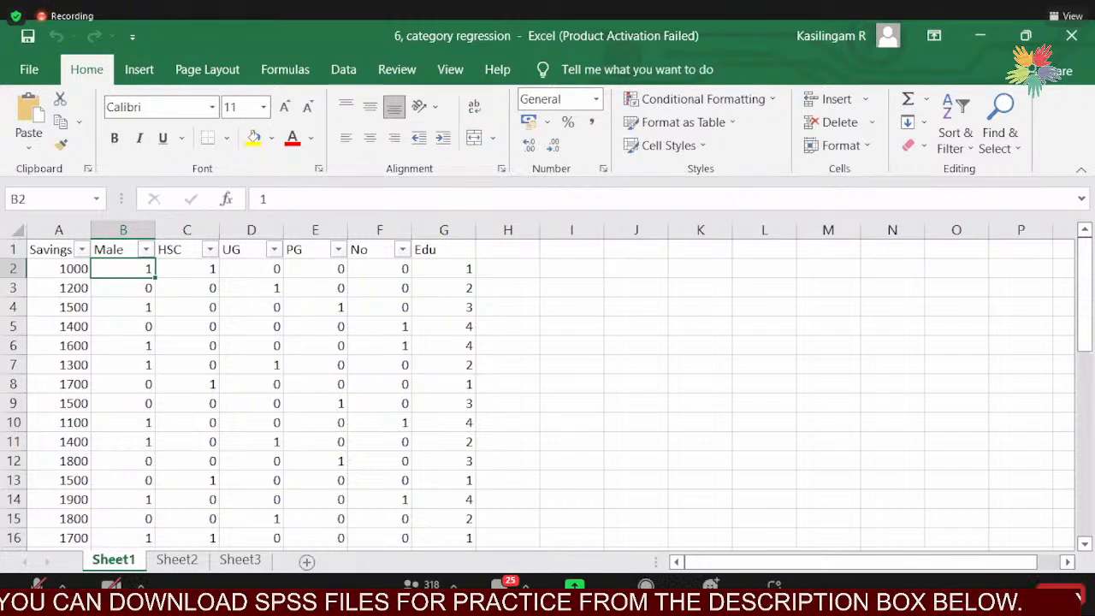
key(alt+Tab)
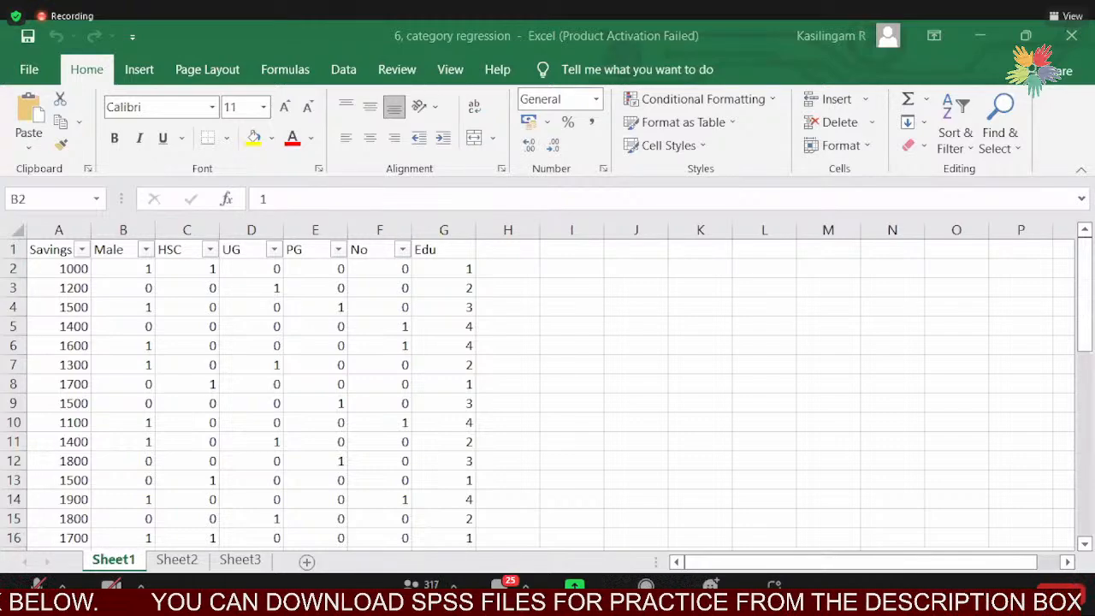
Step: Switch to the 6.a Categorial.sav dataset in the SPSS Data Editor
key(alt+Tab)
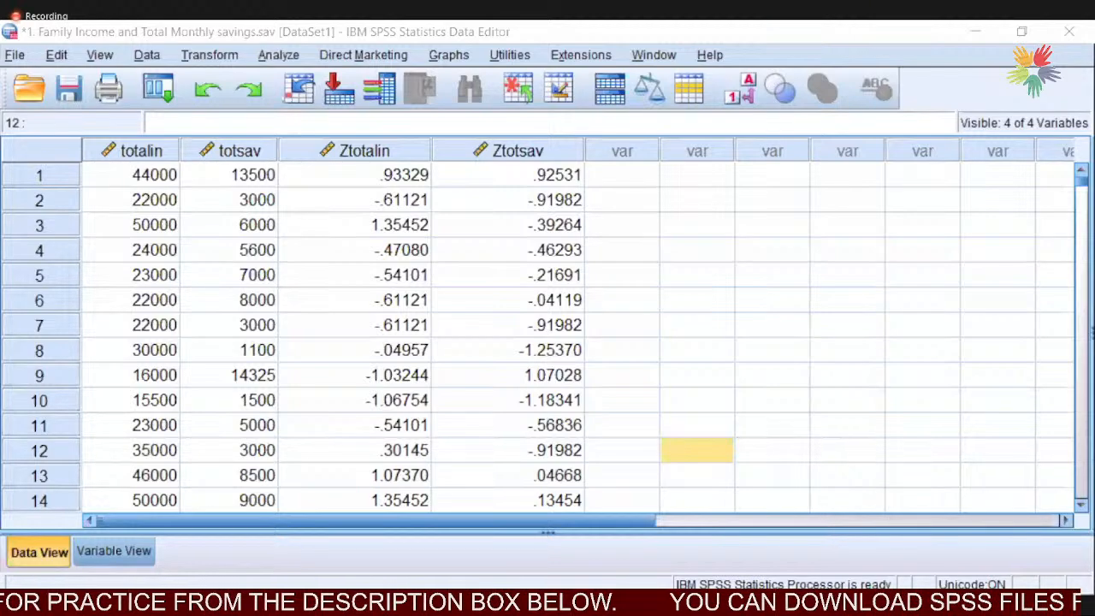
click(864, 550)
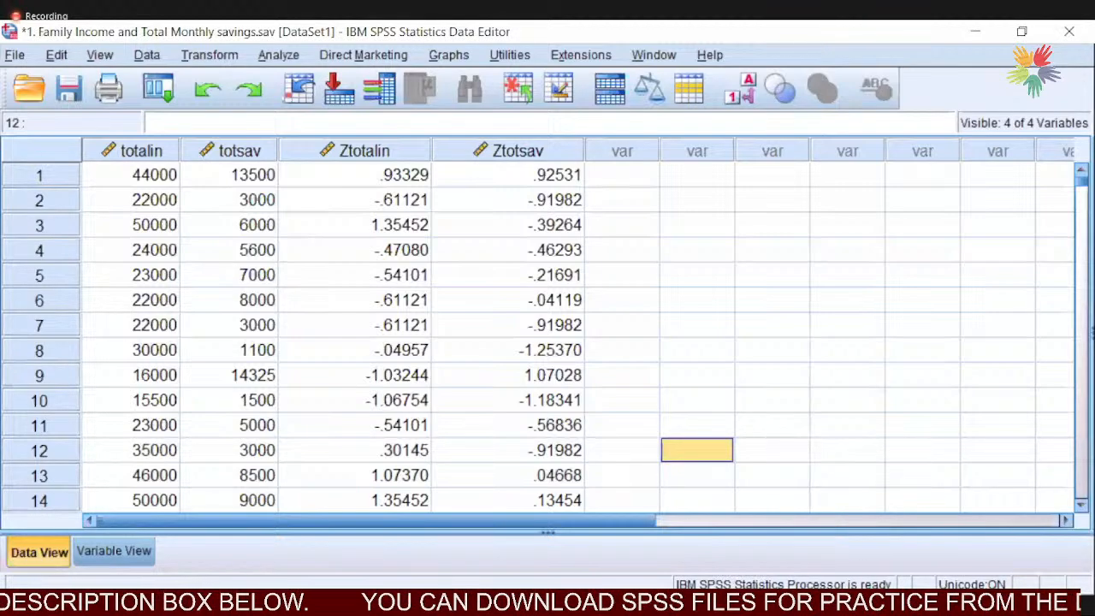
key(alt+Tab)
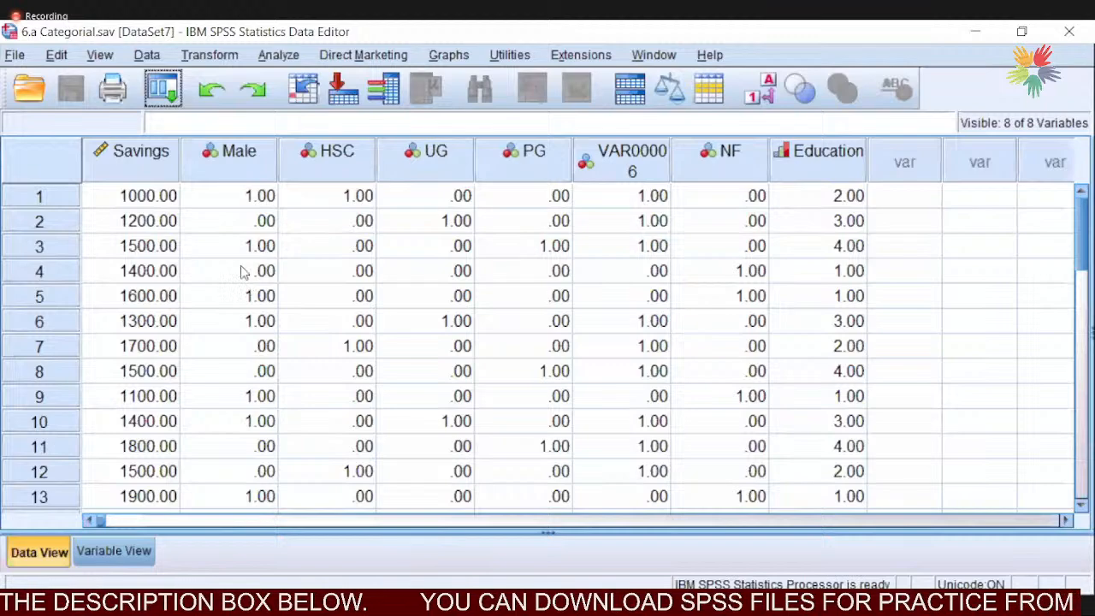
Step: Run a linear regression with Savings as the dependent variable and Male as the independent, using the Enter method
click(280, 51)
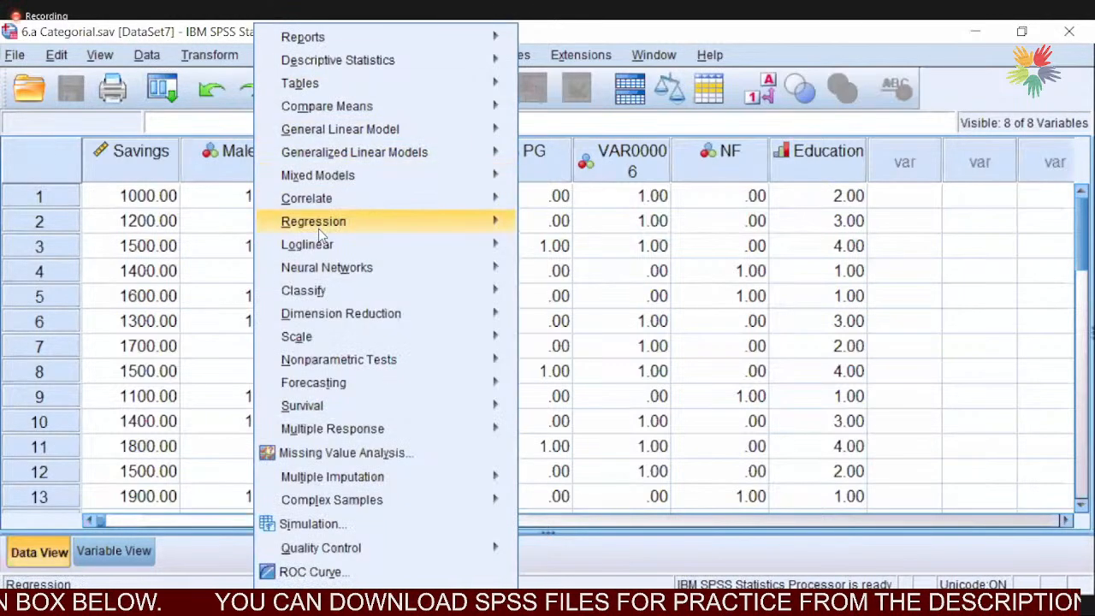
mouse_move(318, 229)
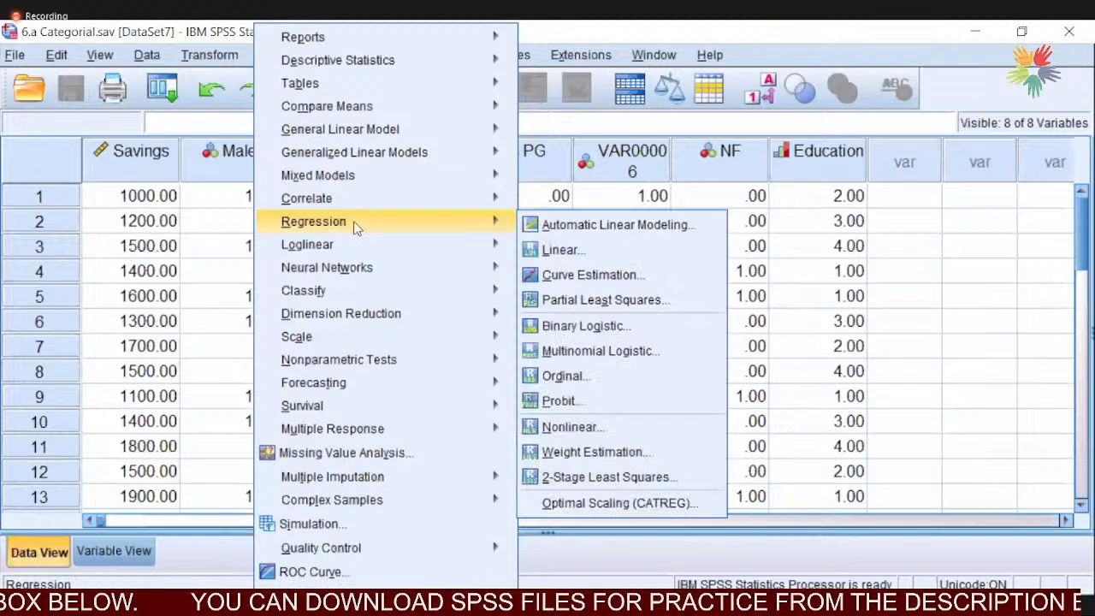
click(563, 250)
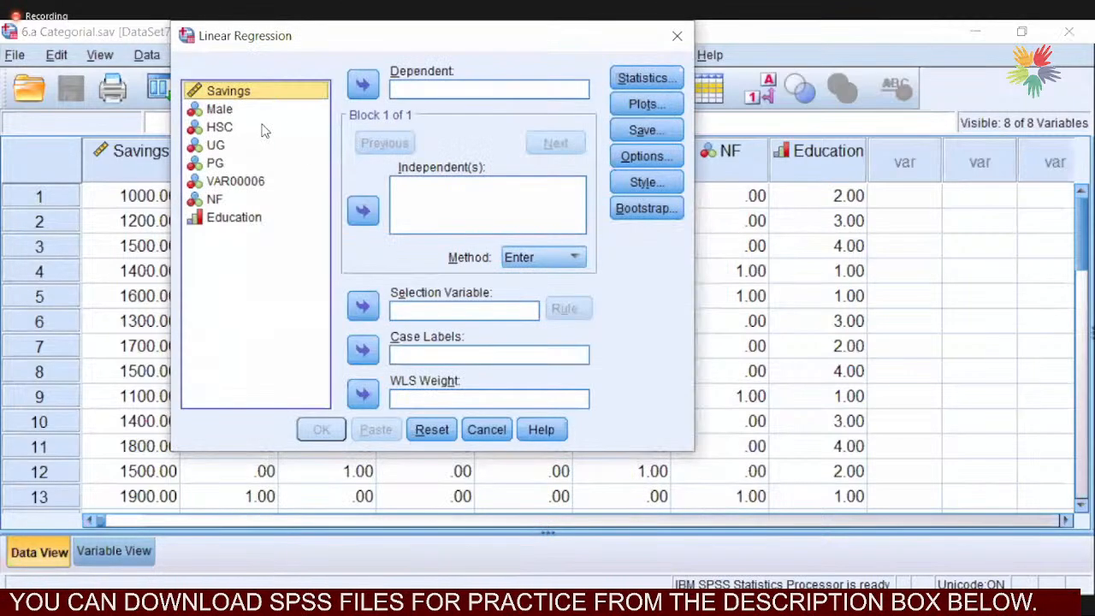
click(363, 86)
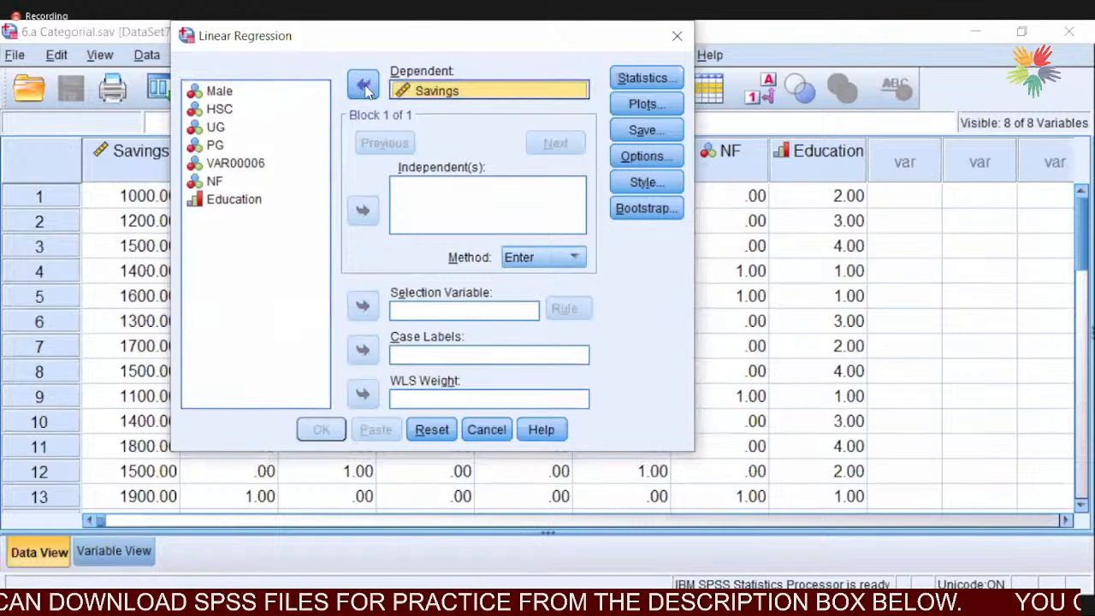
click(225, 91)
click(362, 210)
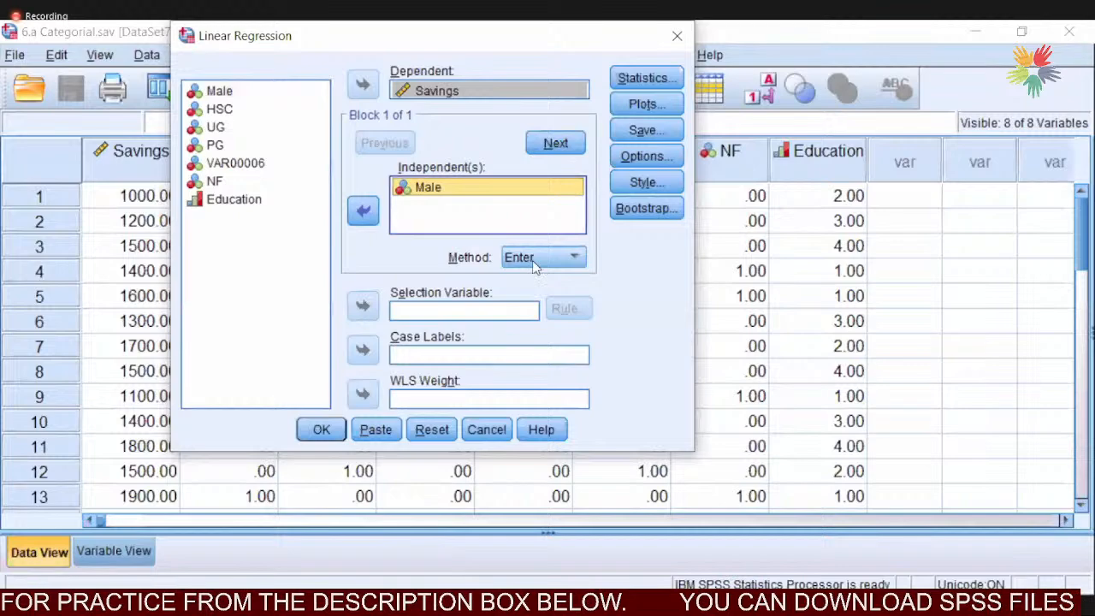
click(322, 431)
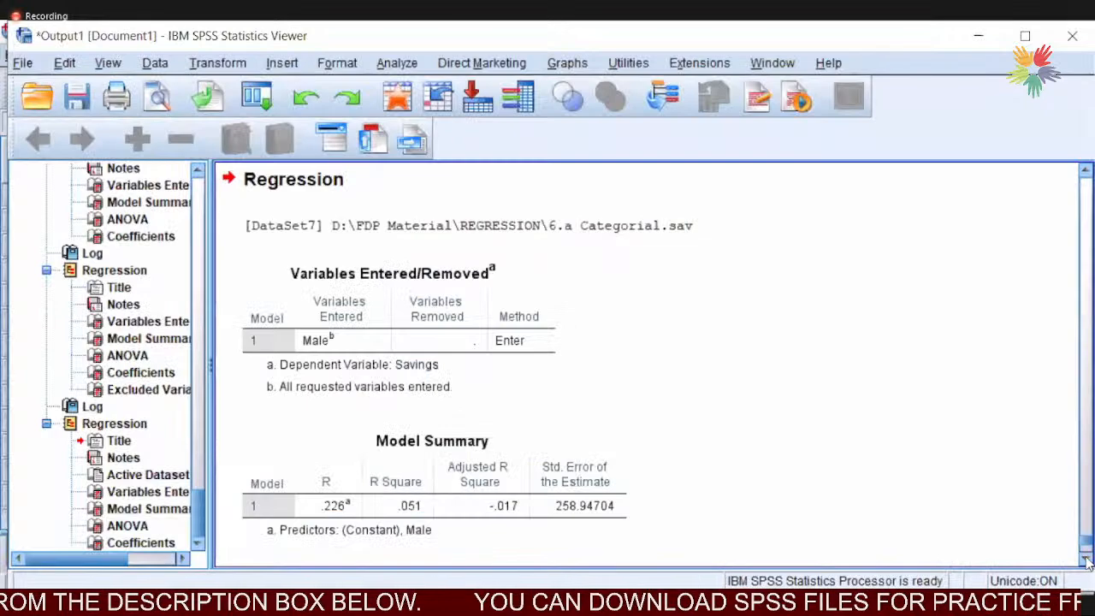
Step: Examine the Model Summary, ANOVA and Coefficients tables of the regression of Savings on Male
click(1085, 561)
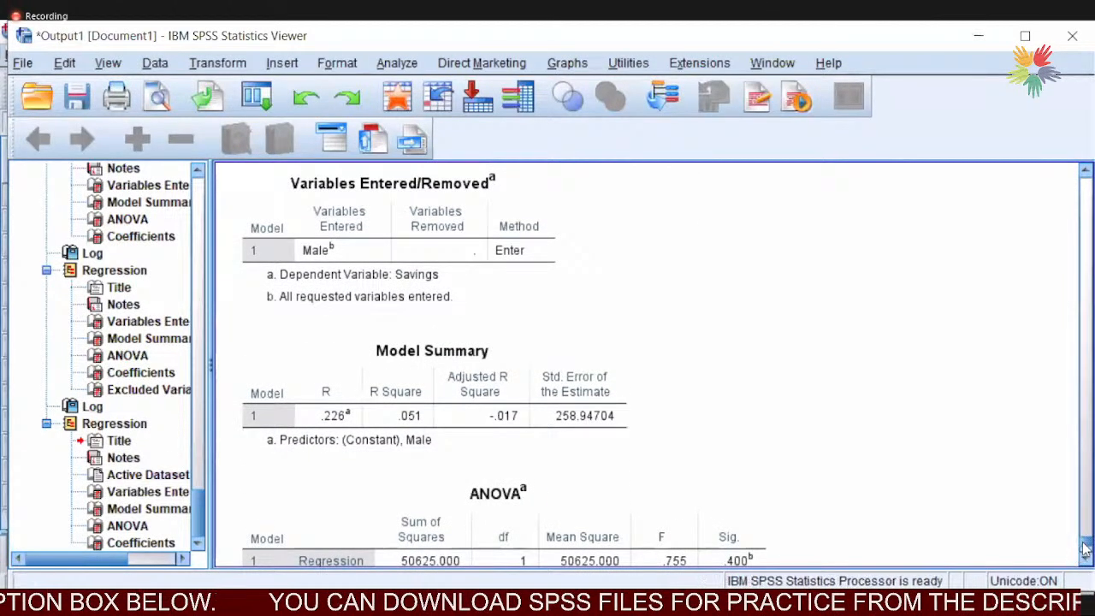
click(1085, 552)
click(1085, 553)
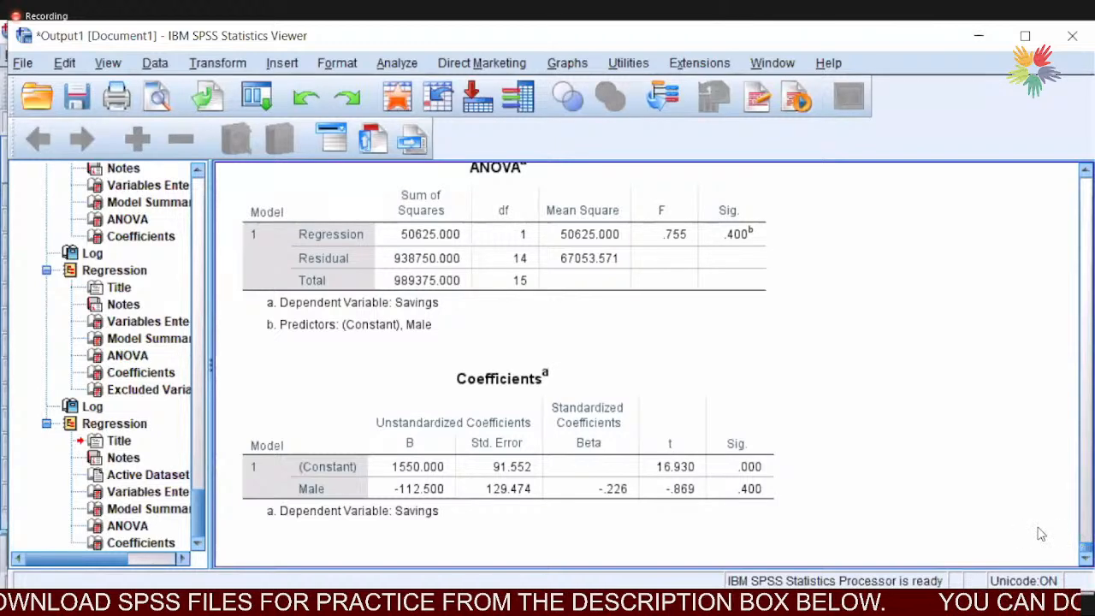
click(360, 450)
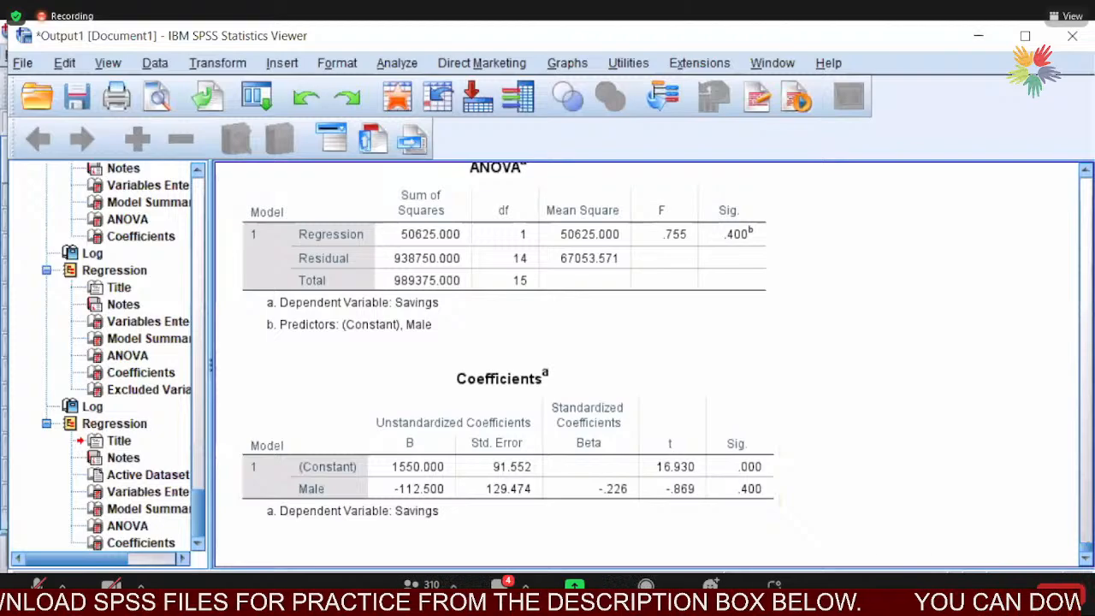
Step: Switch to the category regression workbook in Excel and rename the No column header in F1 to Ph.D
key(alt+Tab)
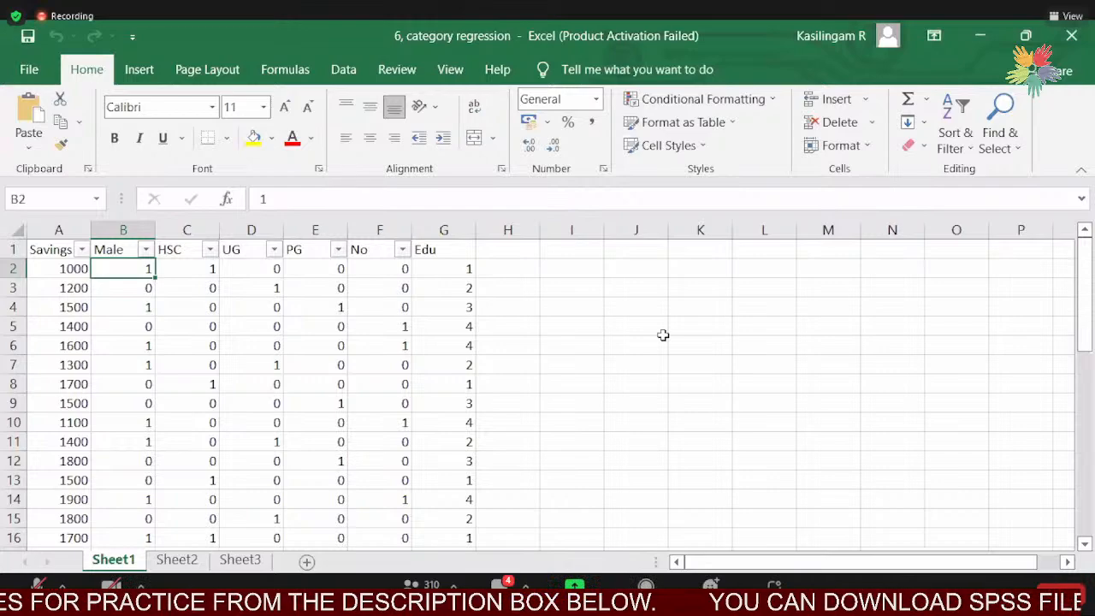
key(alt+Tab)
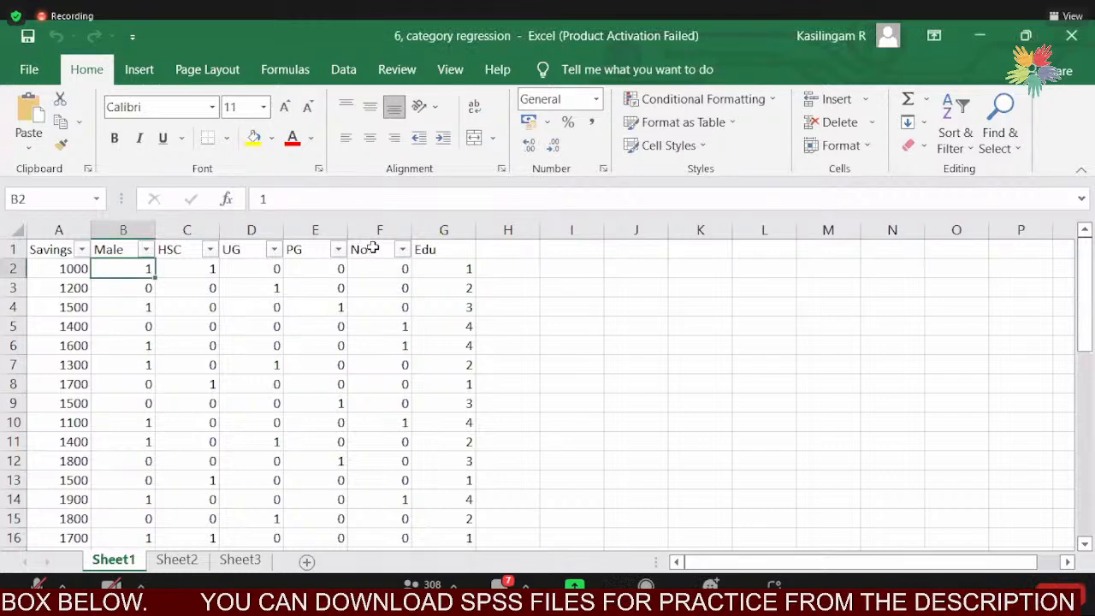
click(373, 249)
double_click(373, 249)
key(BackSpace)
key(BackSpace)
text(Ph.D)
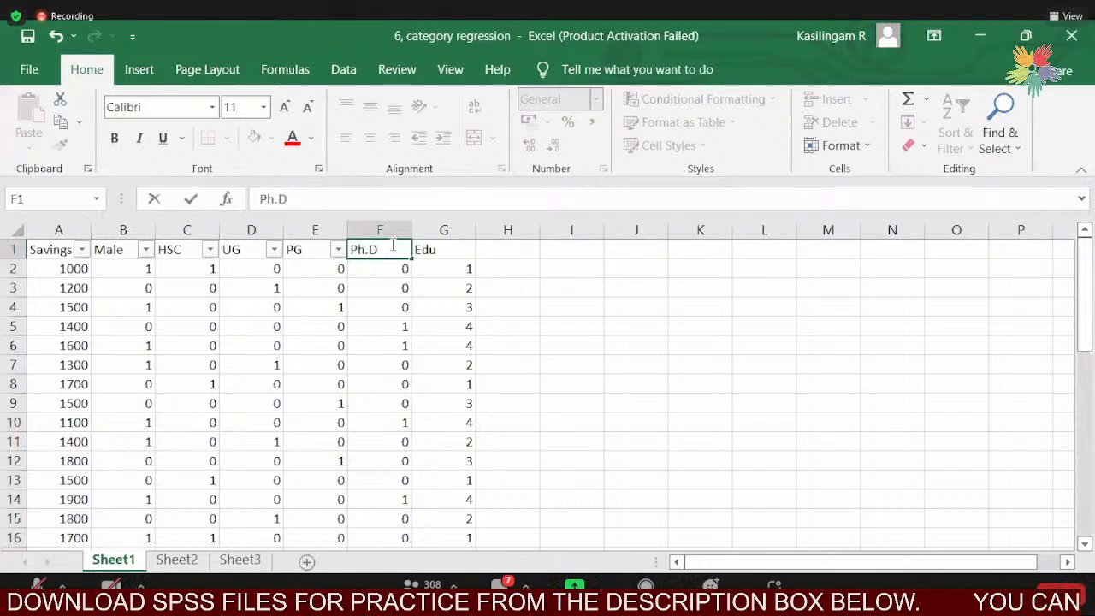
click(530, 313)
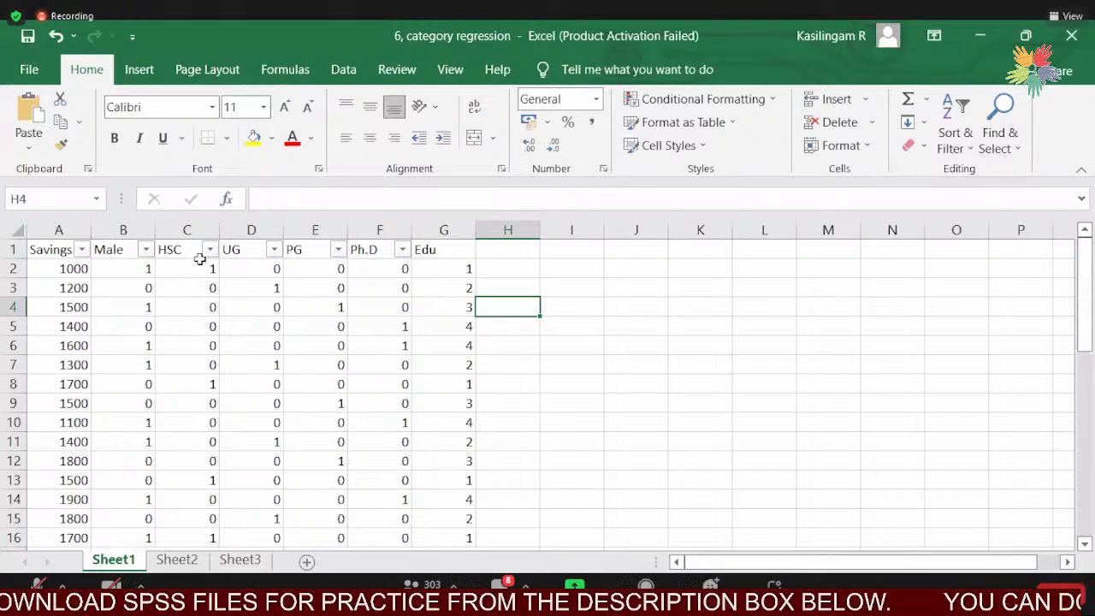
Step: Review the UG column and the education-level savings averages in the rows beneath the data
click(247, 249)
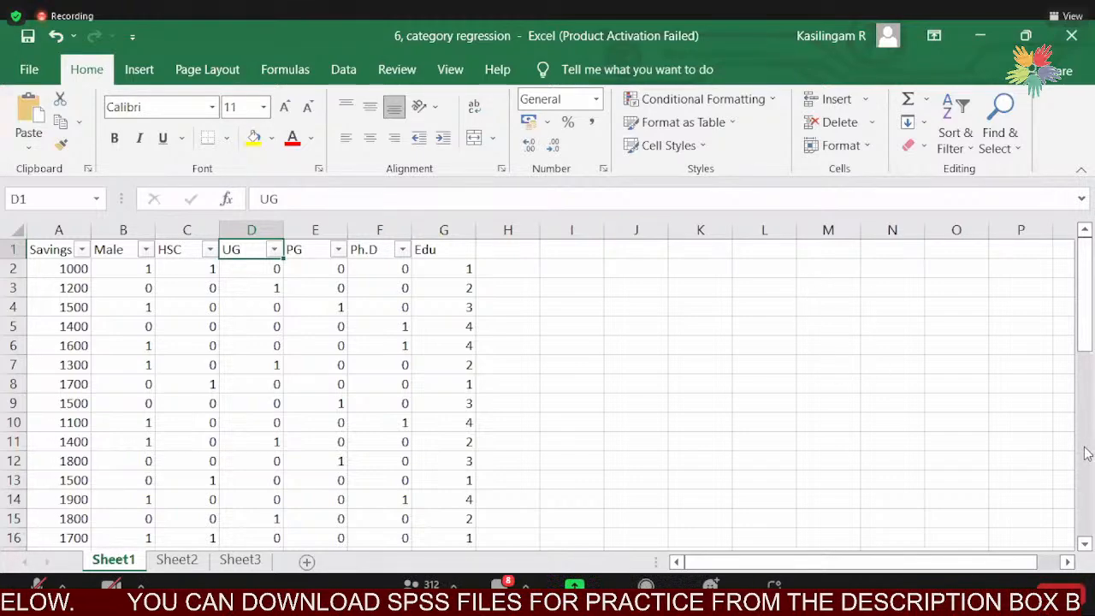
drag(1087, 341, 1069, 363)
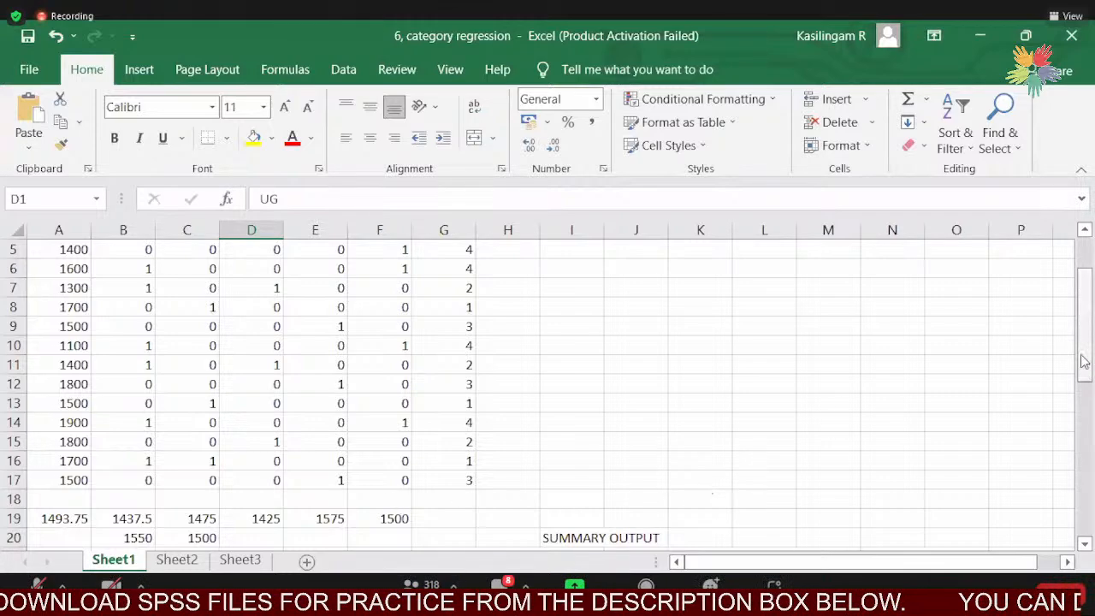
drag(1083, 353, 1088, 301)
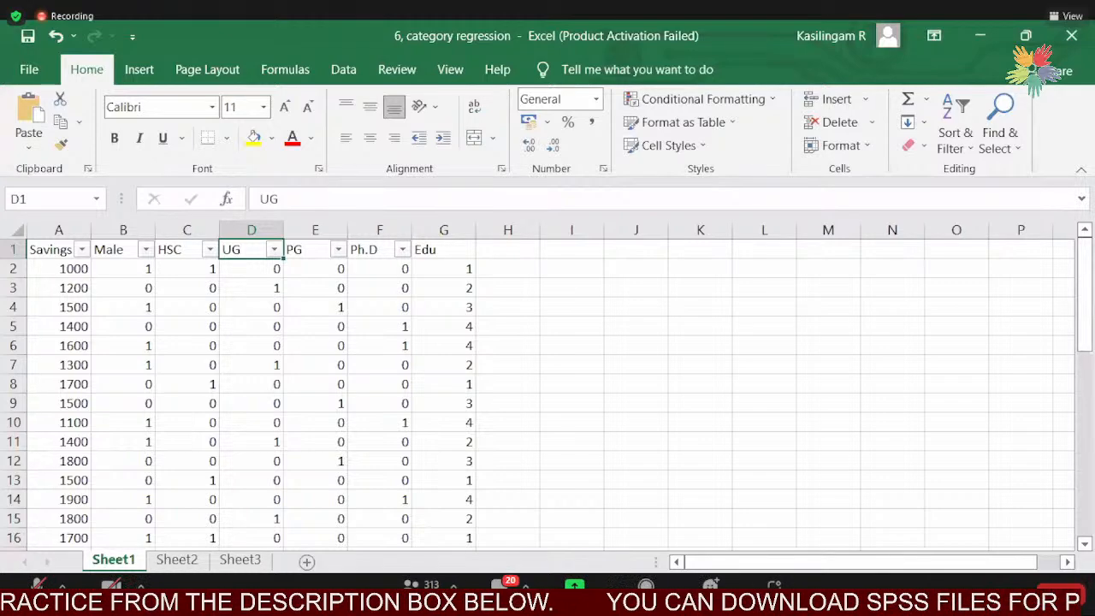
Step: Switch to the SPSS Data Editor and remove Male from the independent variables of the linear regression
key(alt+Tab)
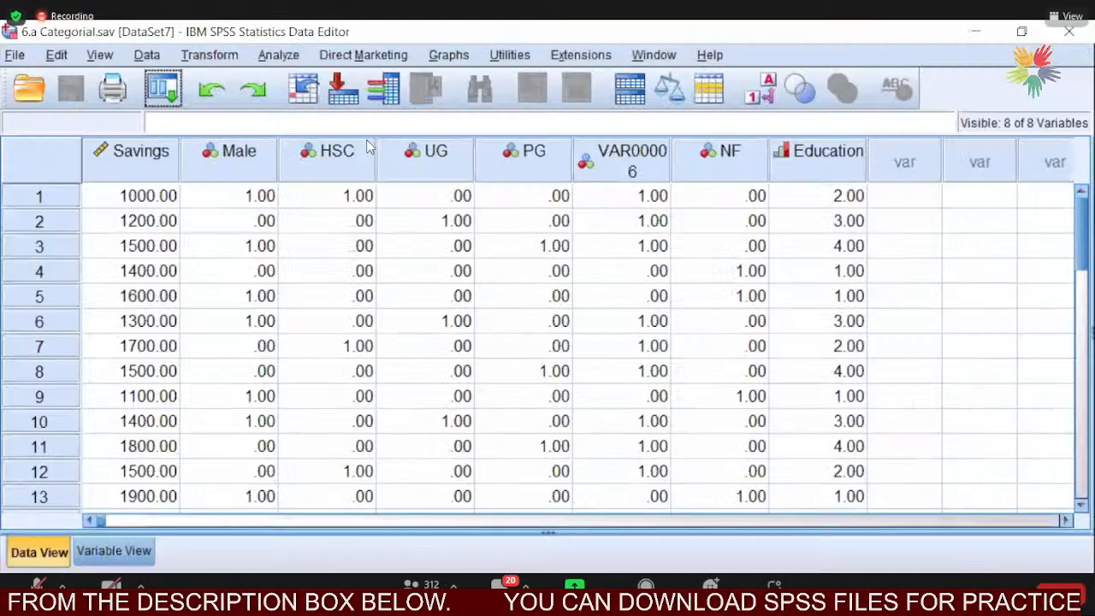
click(277, 57)
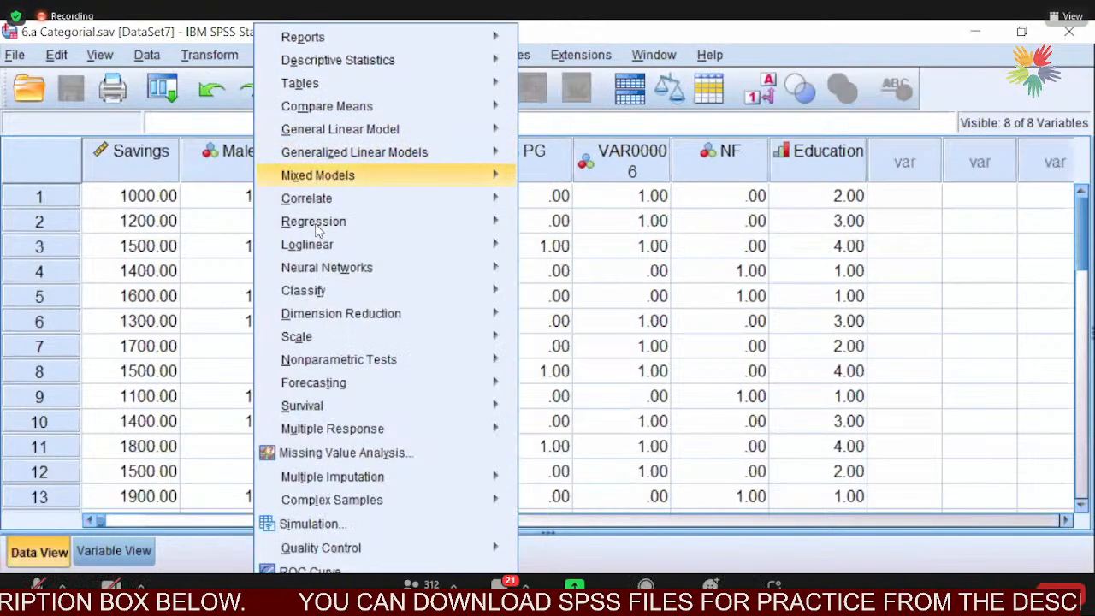
mouse_move(320, 224)
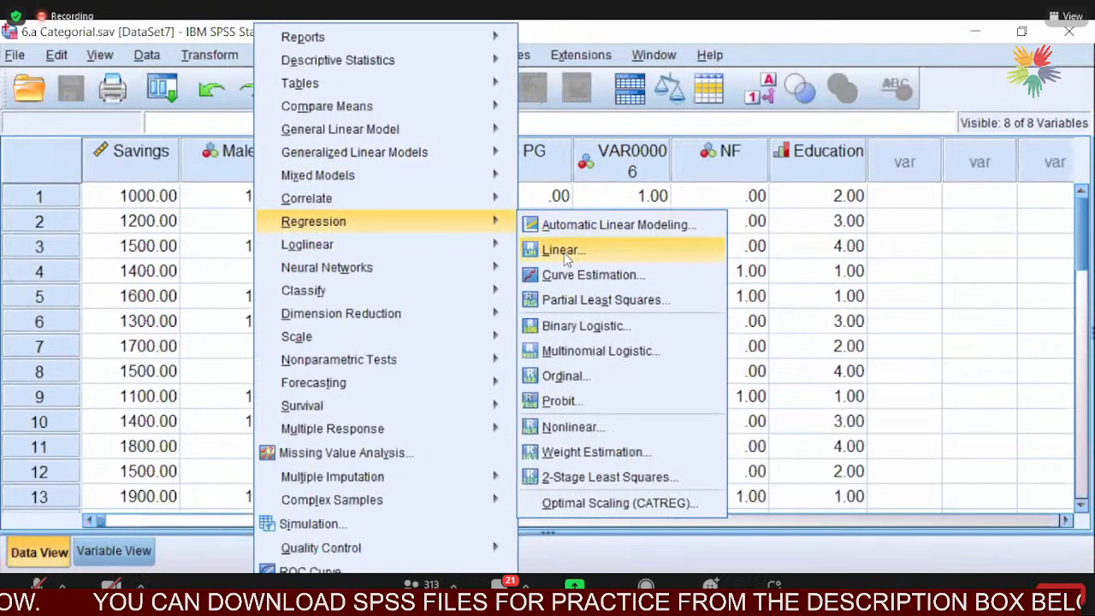
click(564, 251)
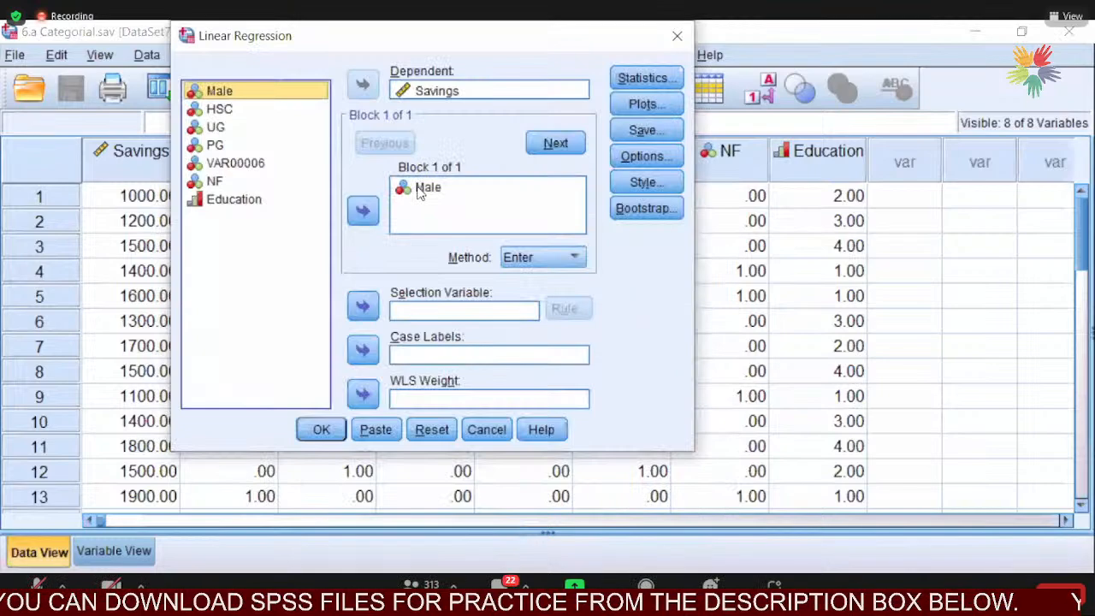
click(397, 201)
click(363, 212)
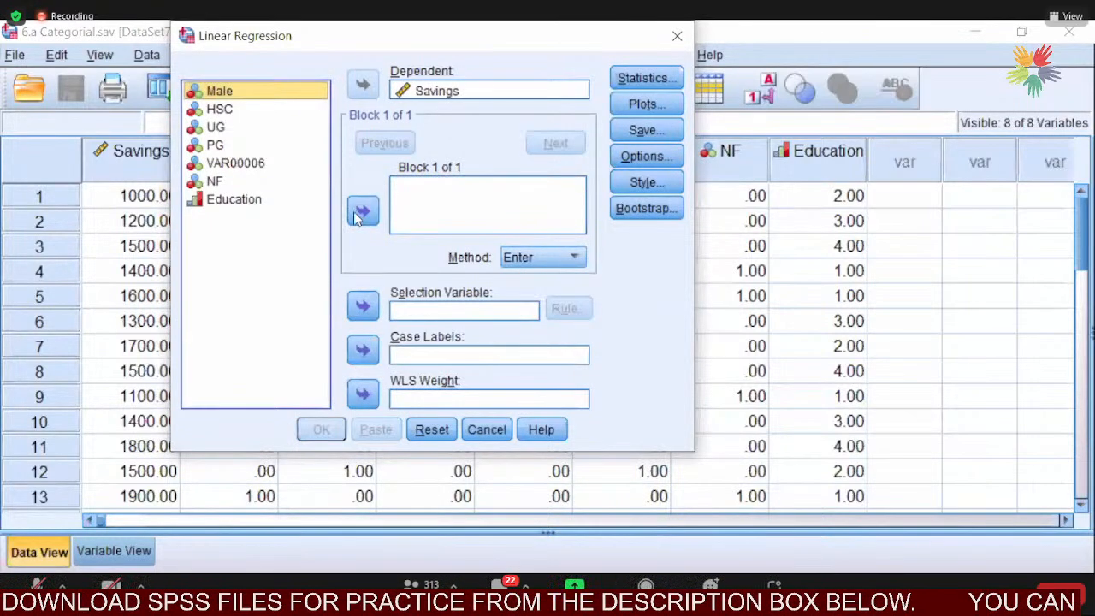
Step: Add HSC, UG and PG as independent variables and run the linear regression with Savings as the dependent variable
click(221, 111)
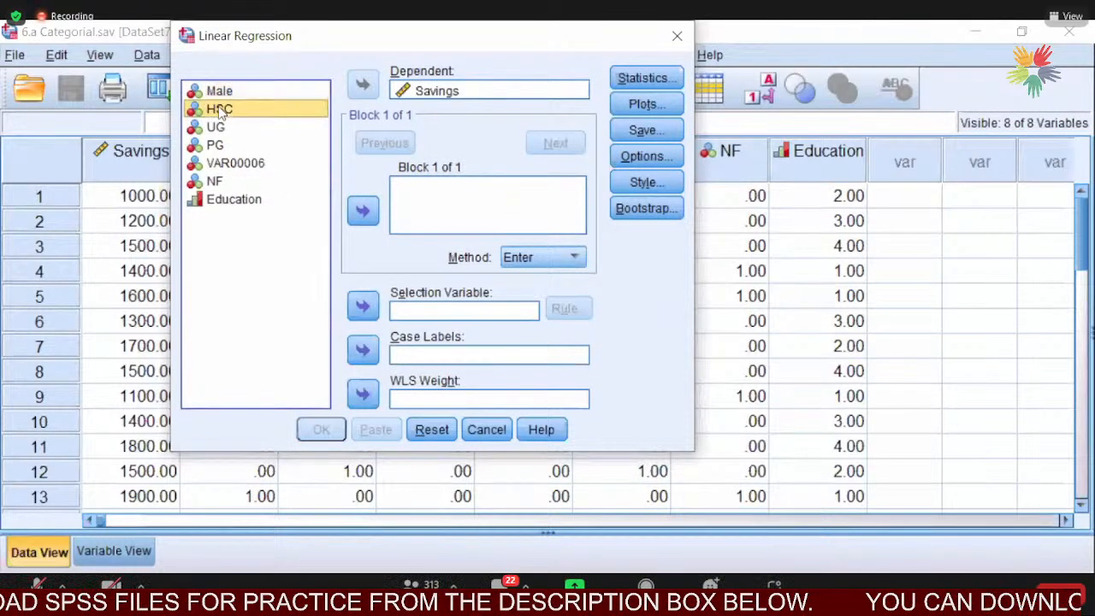
key(shift+Down)
key(shift+Down)
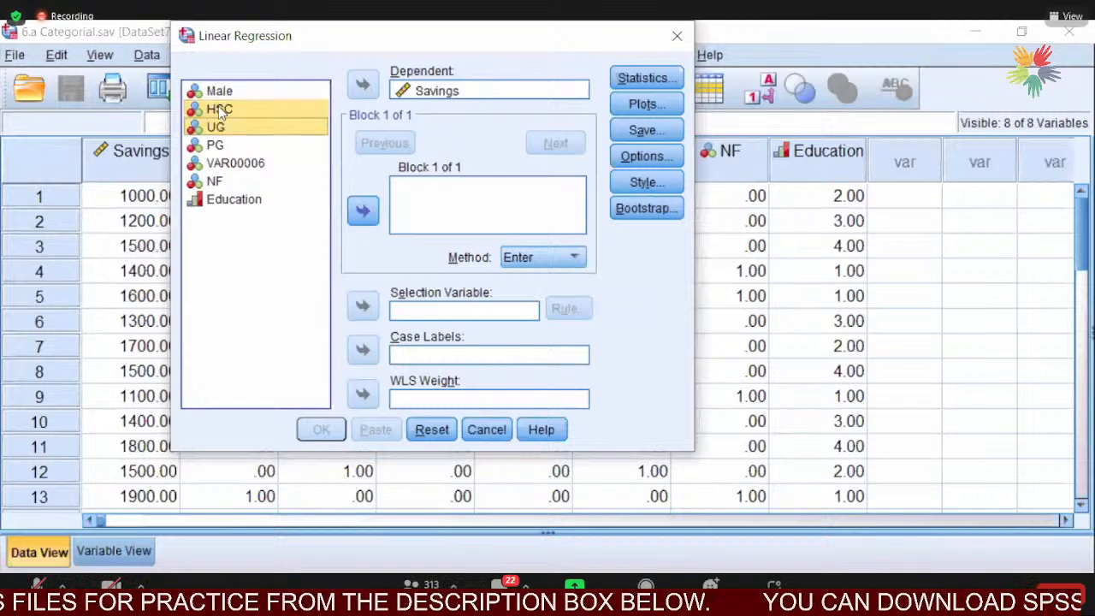
click(363, 214)
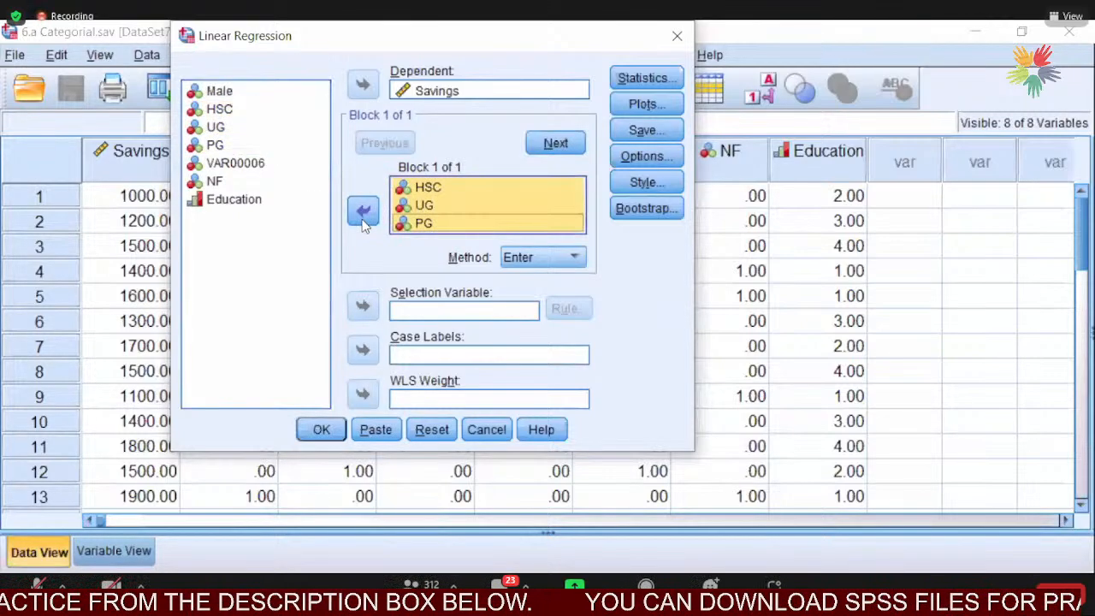
click(323, 428)
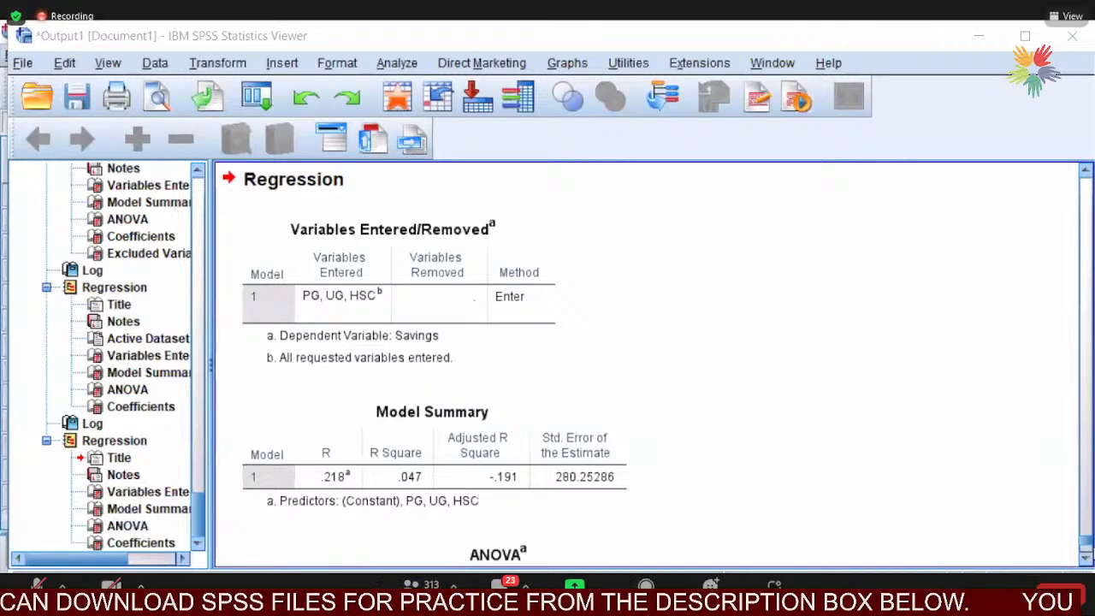
Step: Examine the Model Summary, ANOVA and Coefficients tables of the regression of Savings on HSC, UG and PG
click(1086, 559)
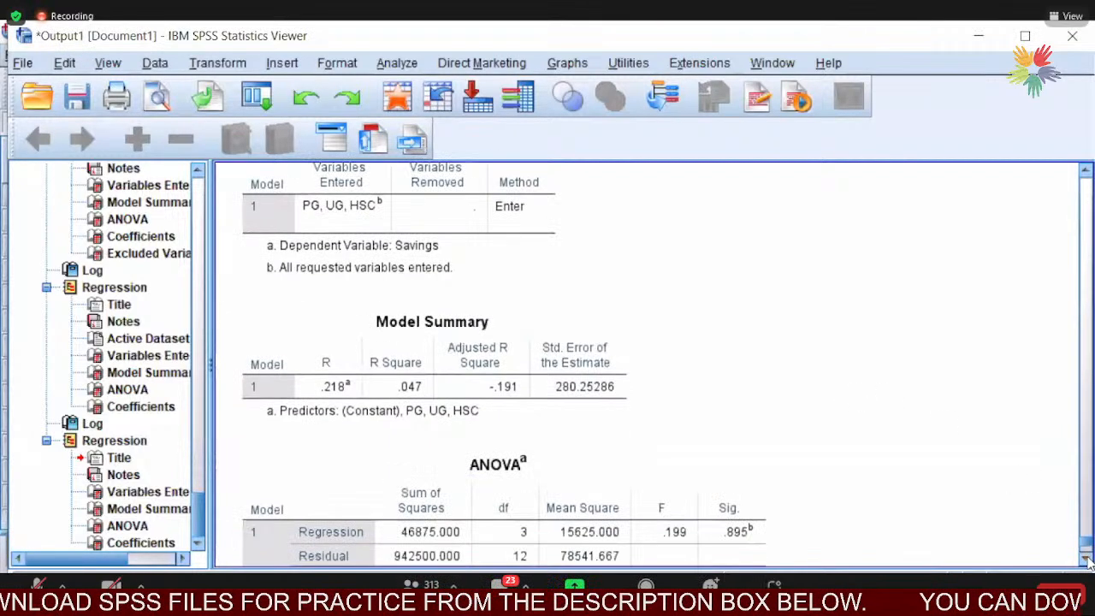
click(1086, 560)
click(1087, 560)
click(1087, 559)
click(1086, 560)
click(1087, 560)
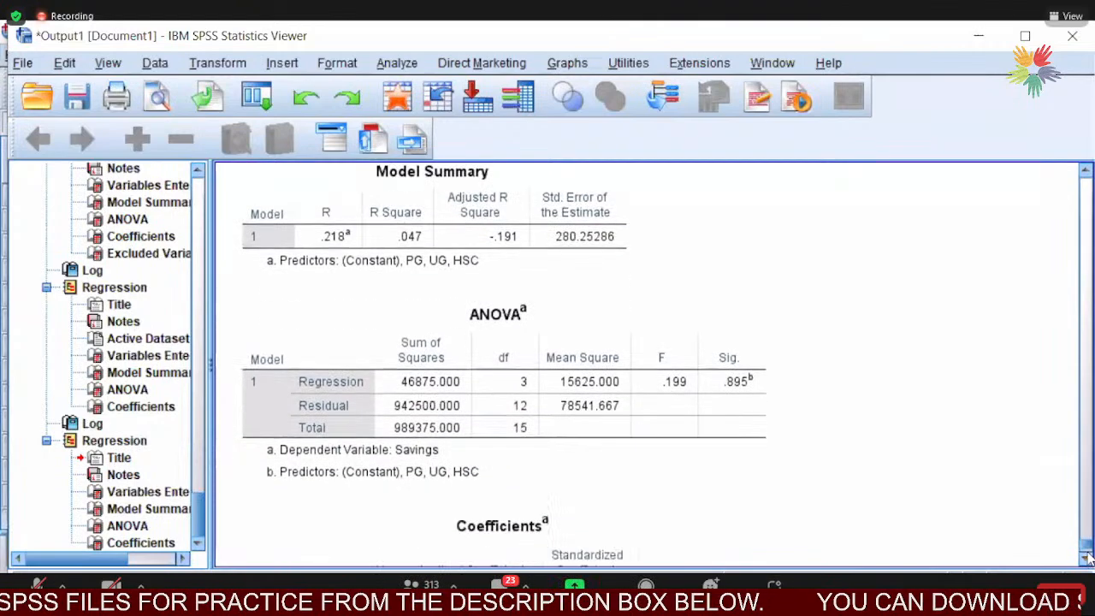
click(1088, 558)
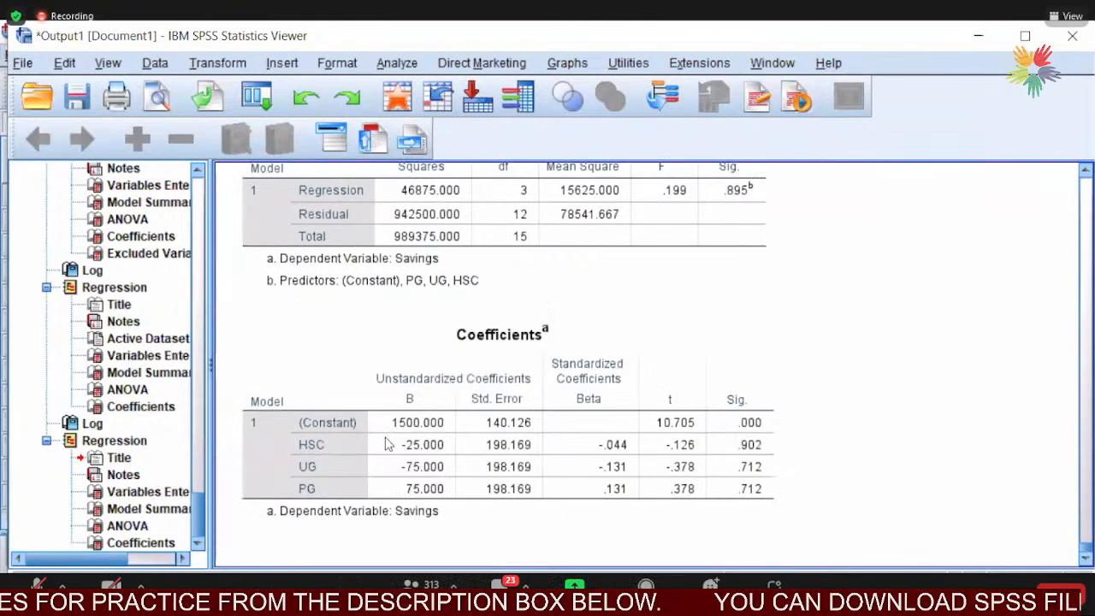
click(371, 433)
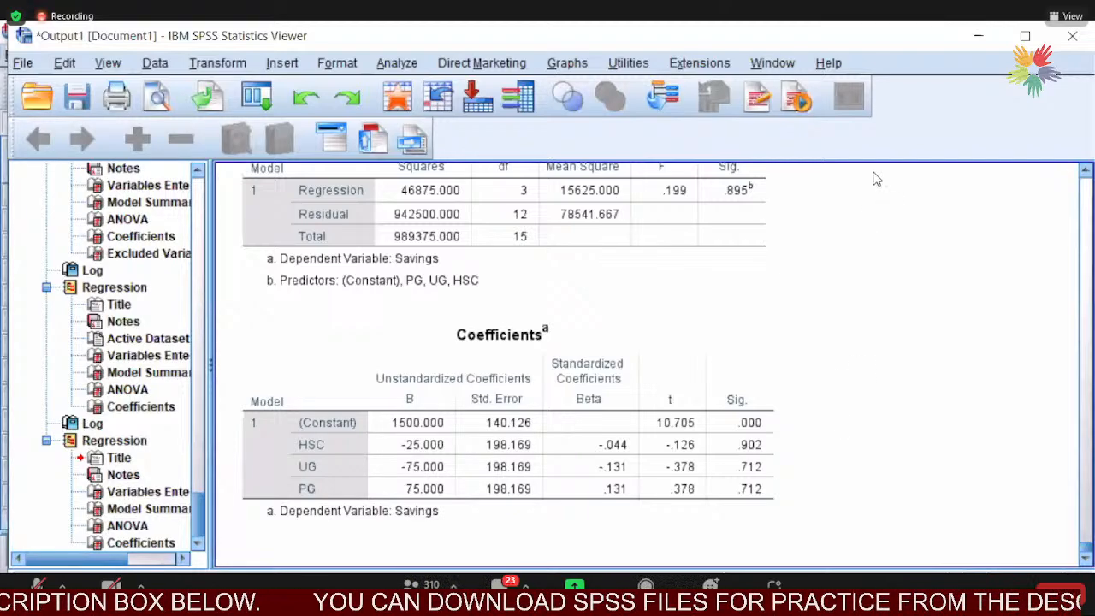
Step: Return to the categorical dataset and remove HSC, UG and PG from the independent variables of the linear regression
key(alt+Tab)
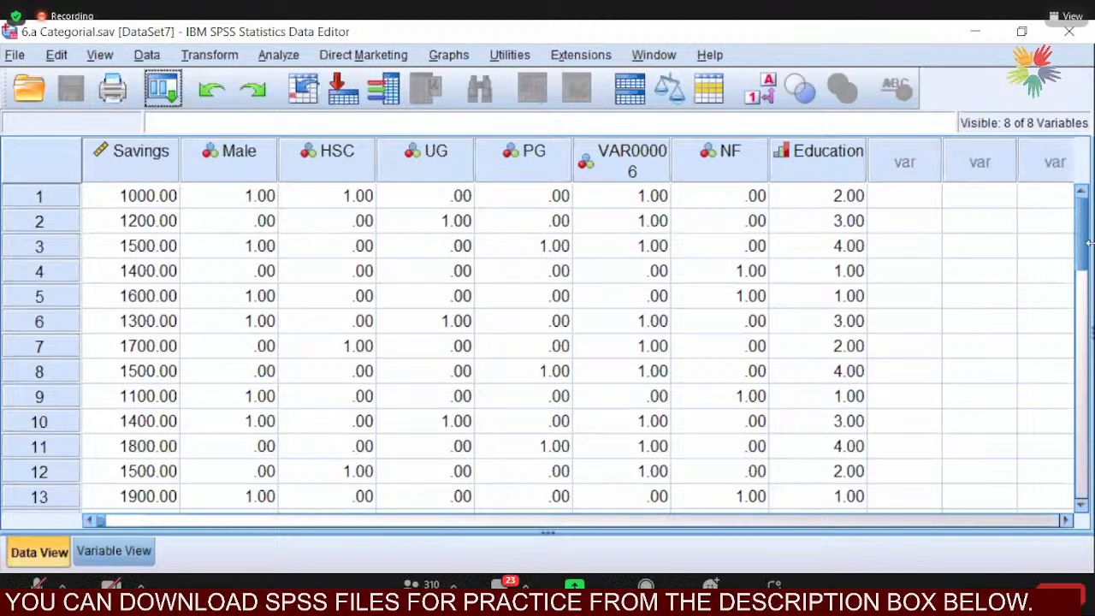
scroll(1084, 250, down, 2)
scroll(1085, 235, up, 2)
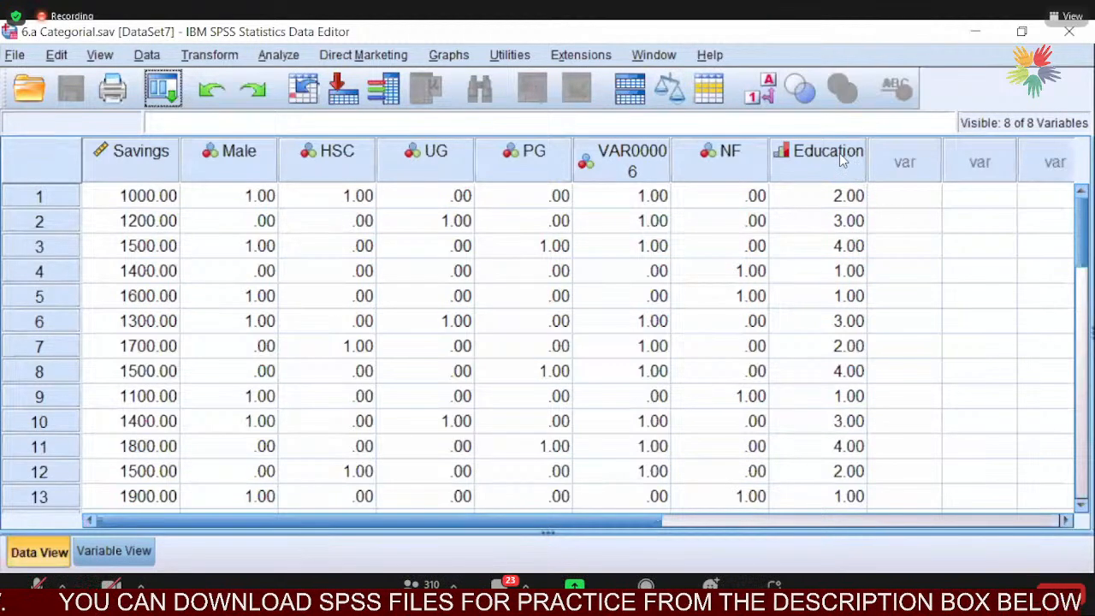
click(278, 54)
mouse_move(477, 226)
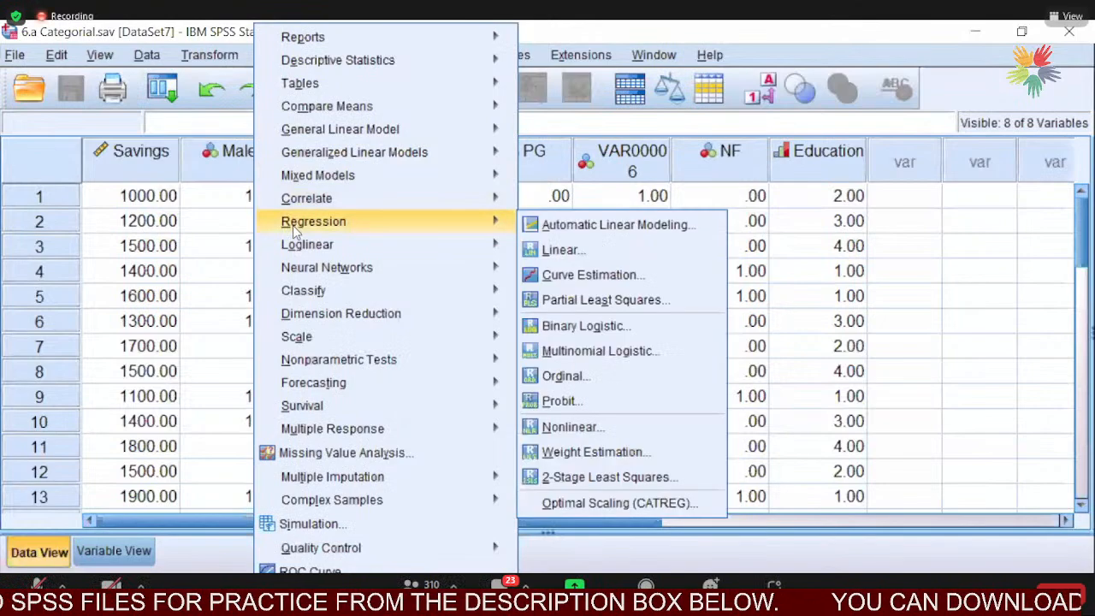
click(563, 251)
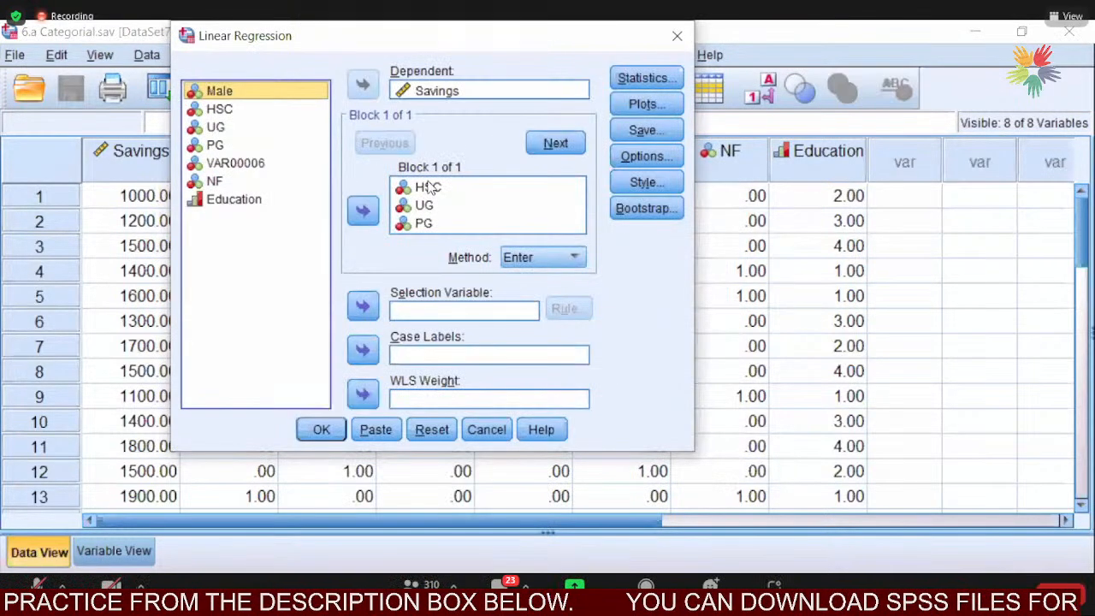
click(429, 188)
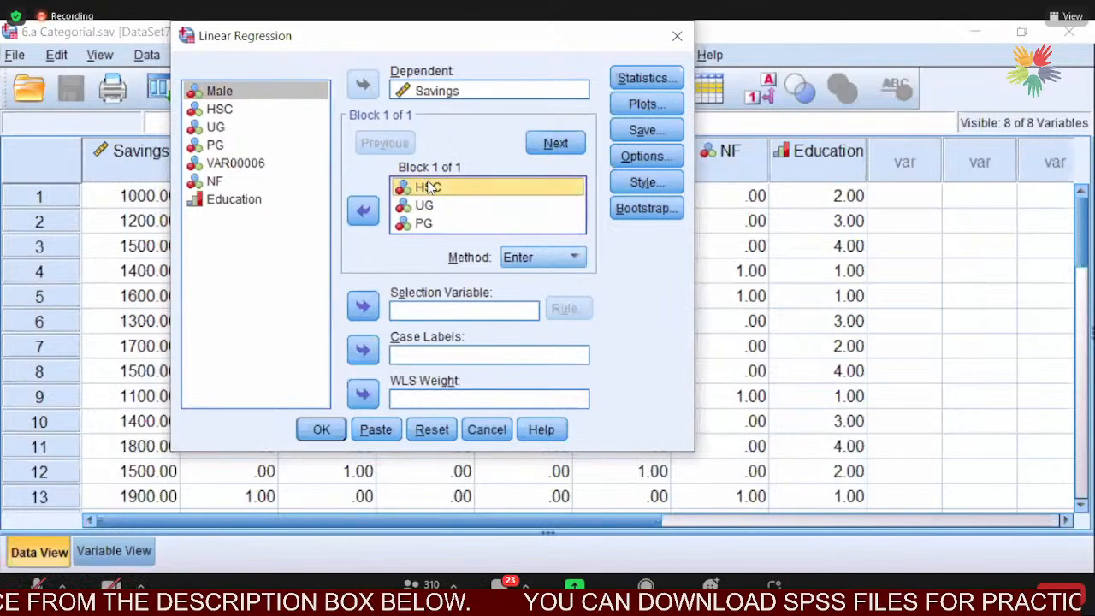
key(shift+Down)
key(shift+Down)
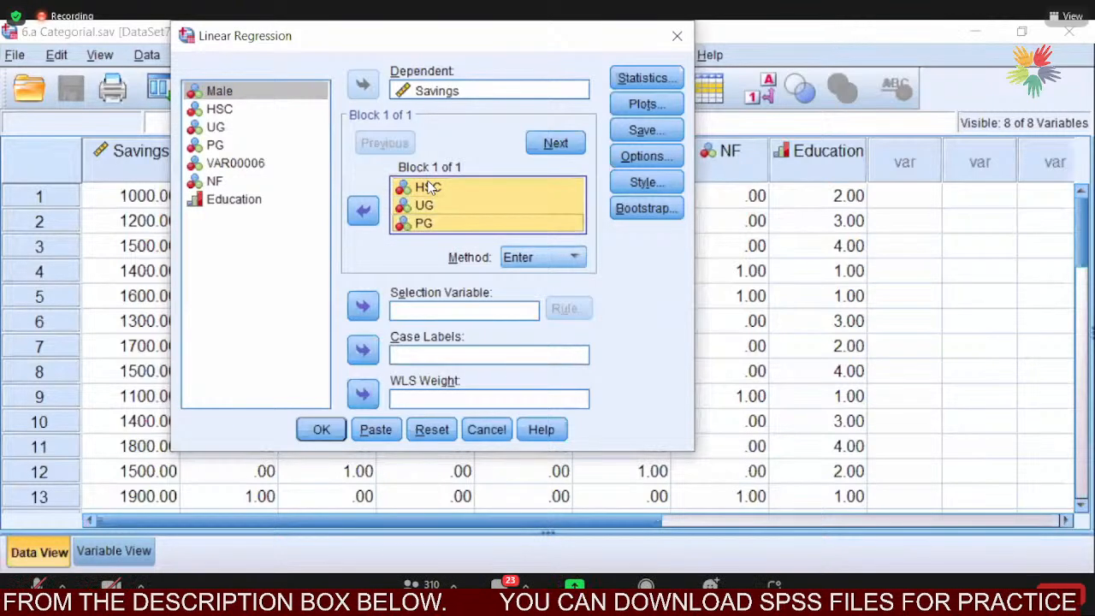
click(363, 211)
Step: Run the linear regression of Savings on Education and inspect the resulting Coefficients table
click(253, 202)
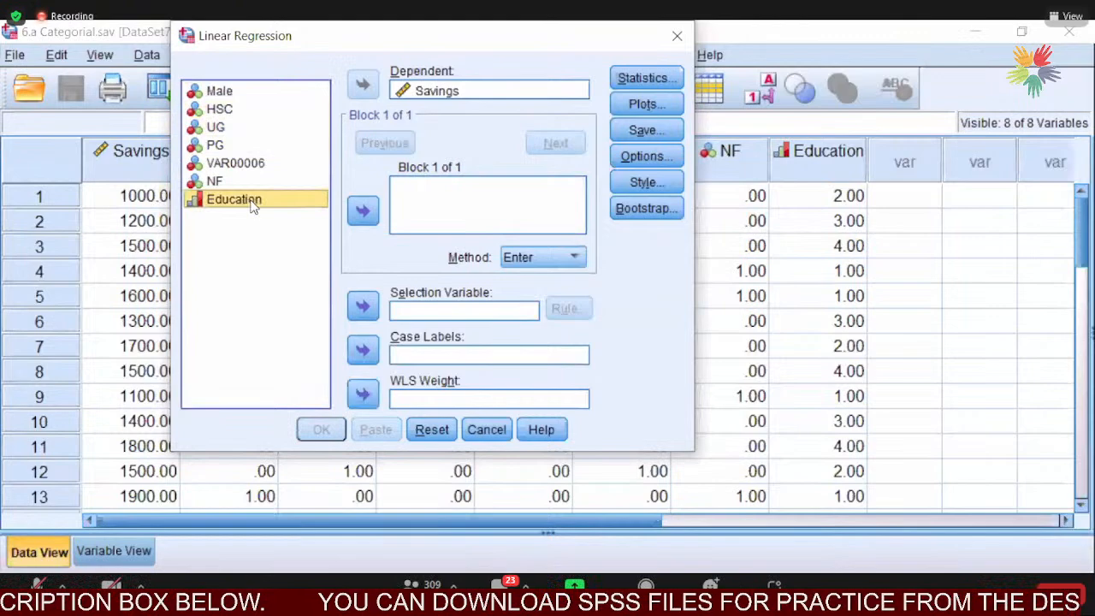
click(363, 211)
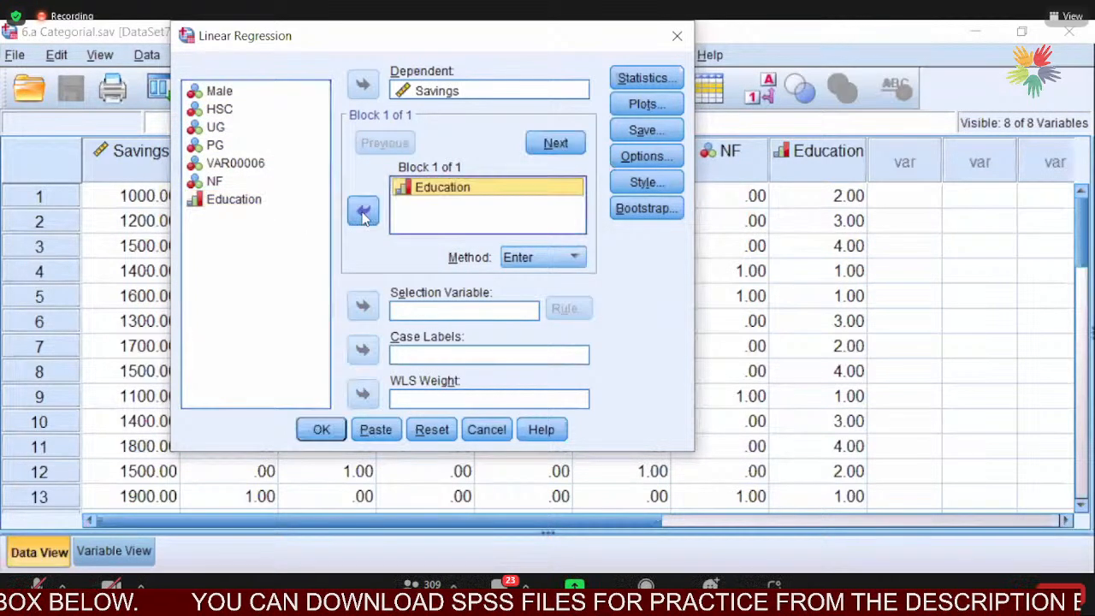
click(321, 436)
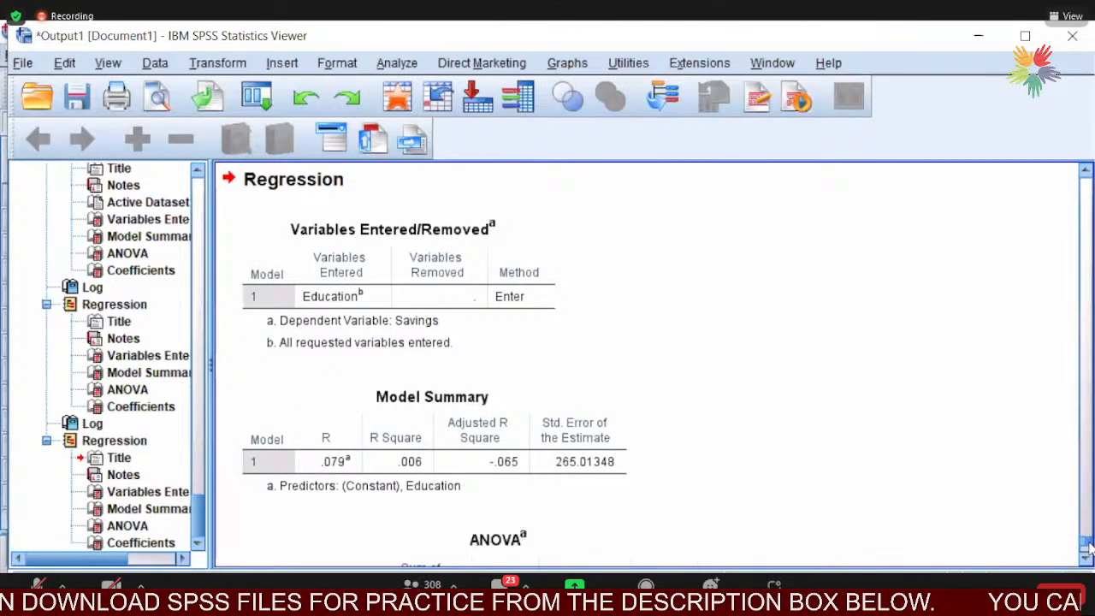
drag(1088, 549, 1080, 572)
click(330, 500)
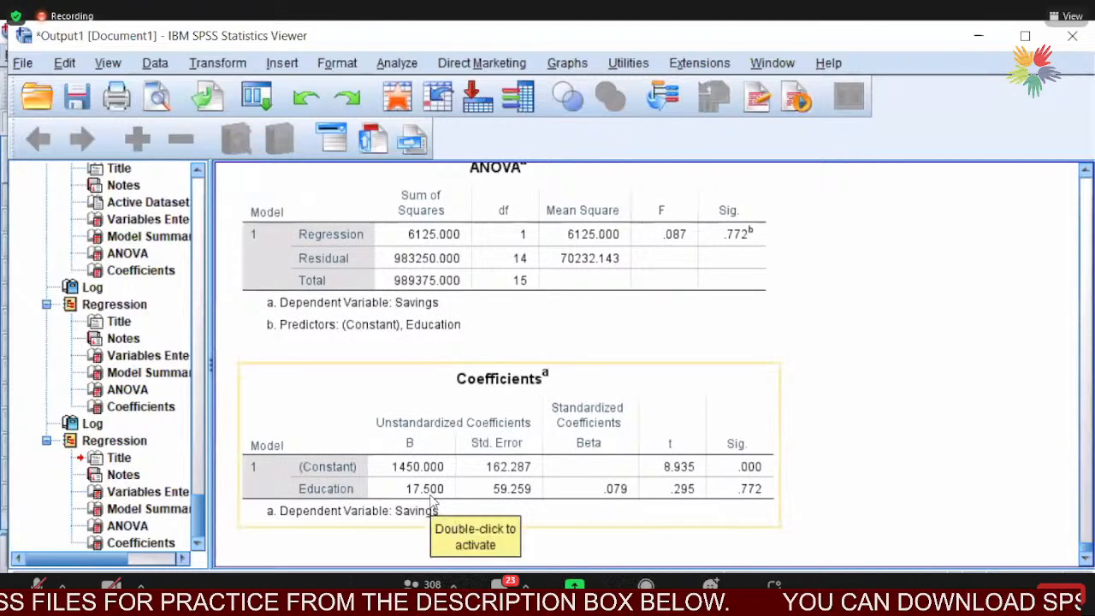